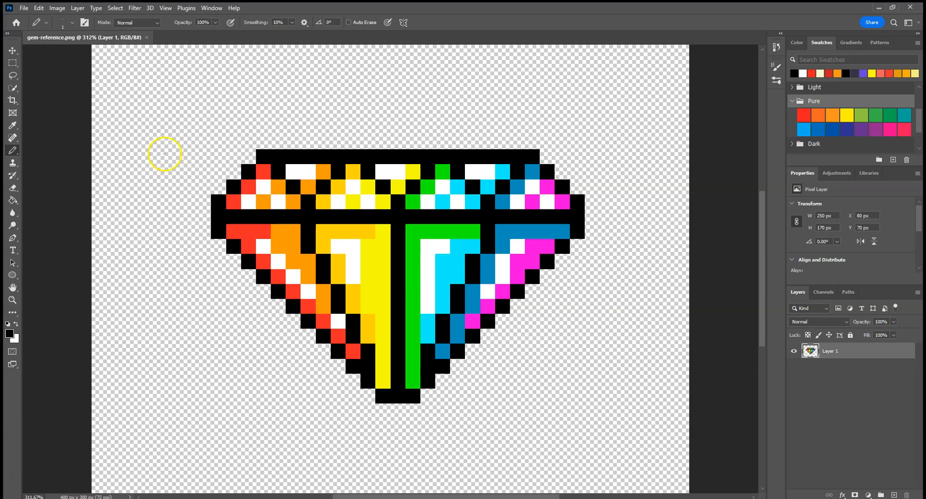
Sample orange, red, amber, yellow and green from the reference gem with the Eyedropper.
click(13, 125)
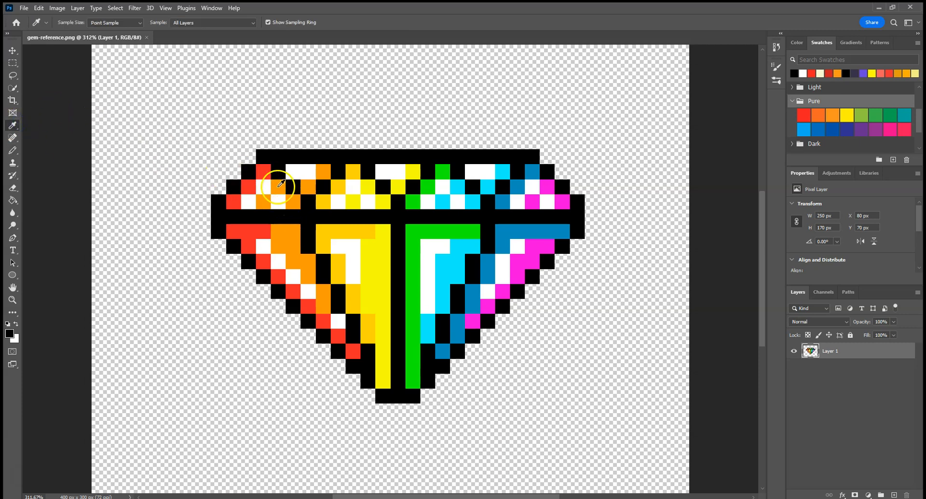
click(280, 189)
click(252, 237)
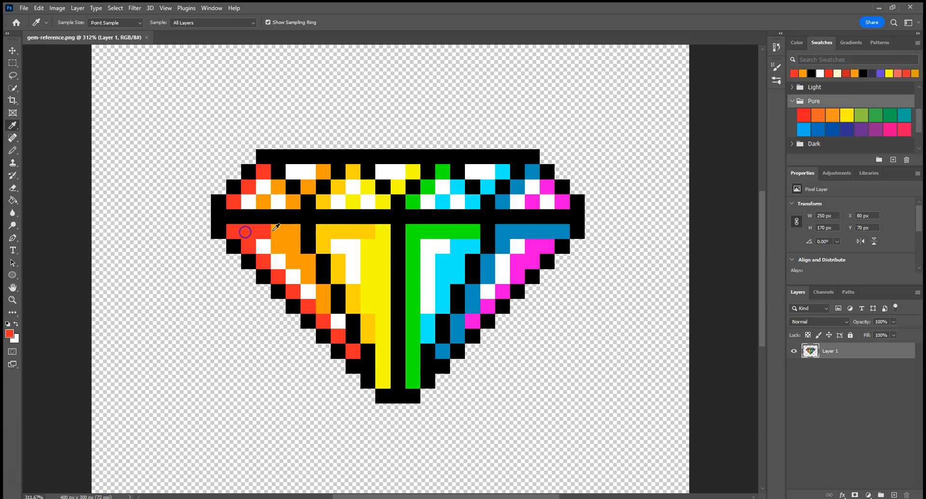
click(333, 233)
click(386, 264)
click(424, 235)
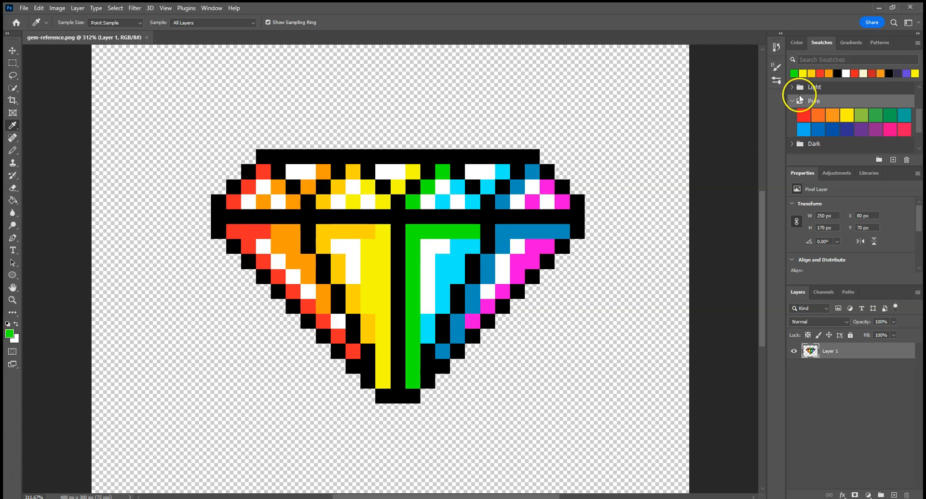
Pick blue, purple and dark green from the Pure swatches as the foreground colour, and collapse that swatch group.
click(835, 127)
click(876, 129)
click(893, 116)
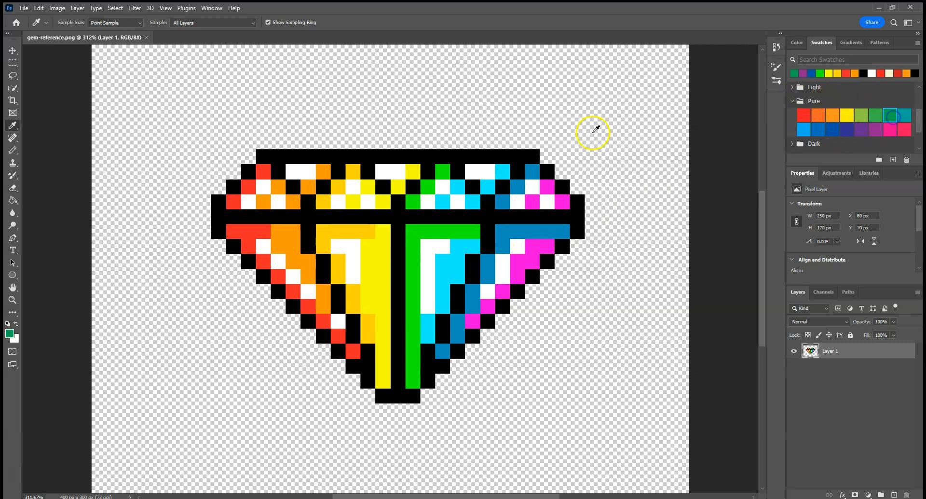
click(793, 101)
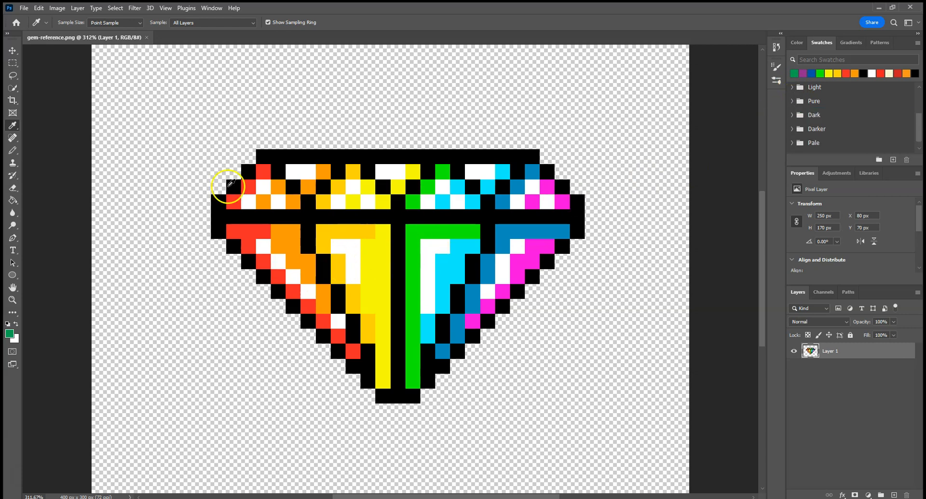
Reset the colours to the default black and white, and select the Pencil tool.
click(6, 324)
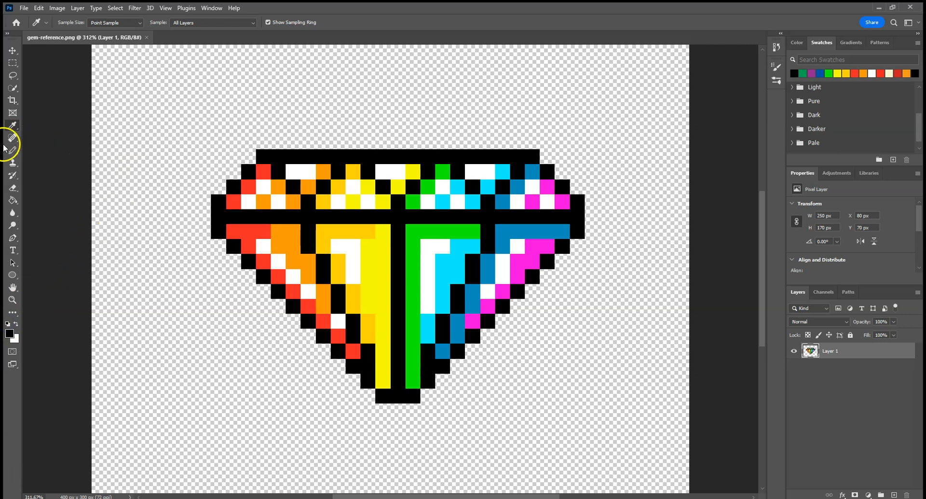
click(13, 151)
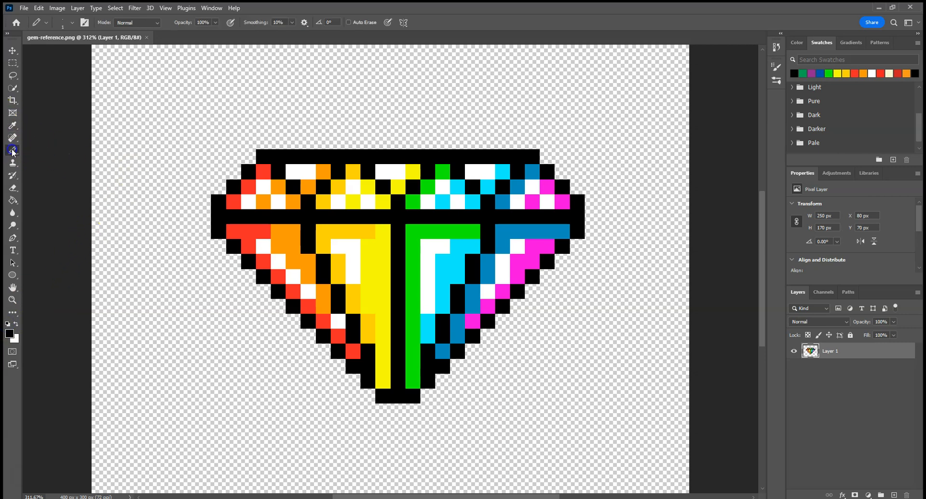
right_click(13, 151)
click(57, 159)
Create a new 64 x 64 pixel document at 72 pixels/inch with a transparent background, and fit it on screen.
click(24, 8)
click(34, 19)
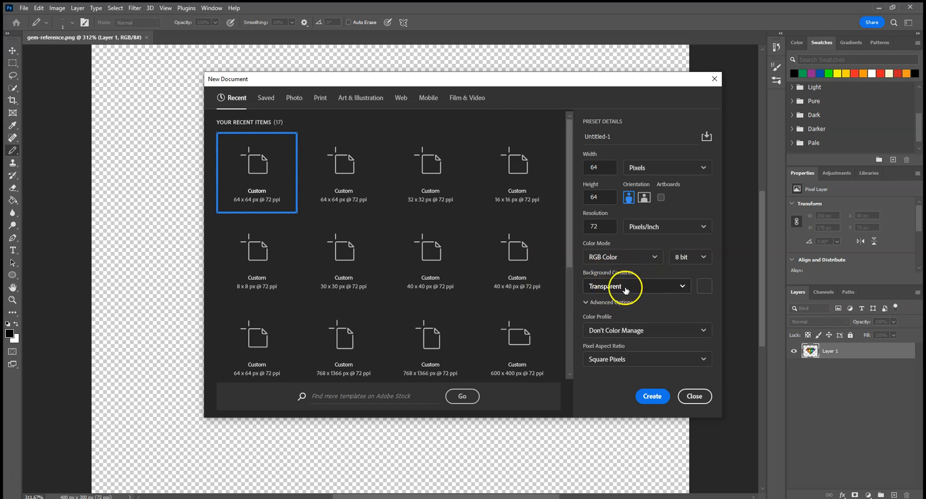
click(667, 396)
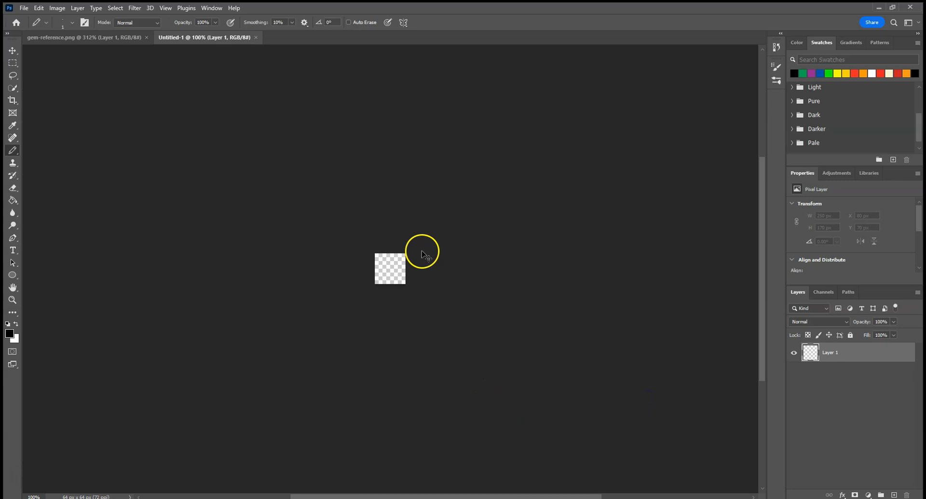
key(ctrl+0)
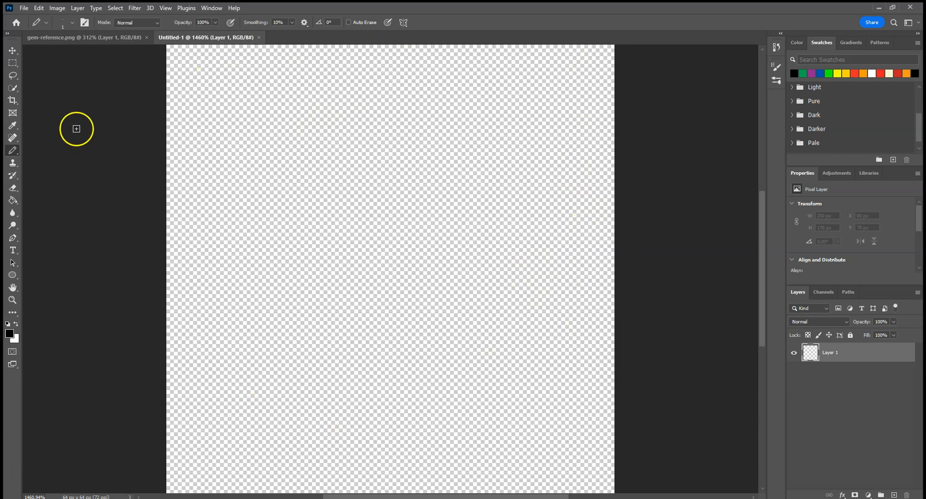
Try a freehand black pencil stroke about 19 px wide on the blank 64 x 64 canvas, and undo it.
click(89, 41)
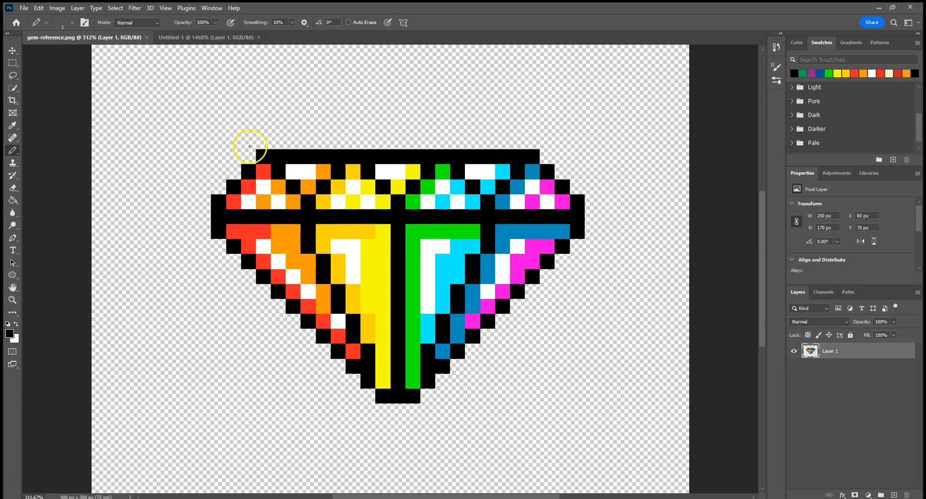
click(202, 35)
drag(274, 155, 378, 151)
click(295, 154)
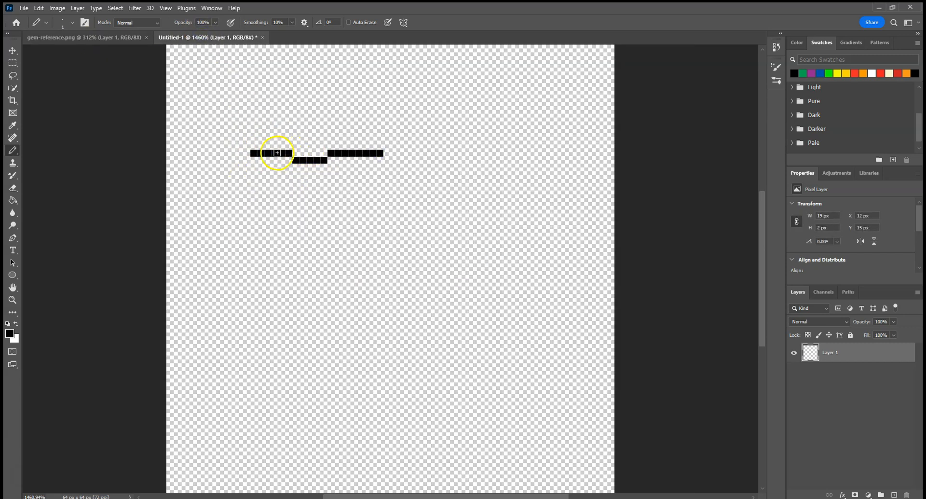
key(ctrl+z)
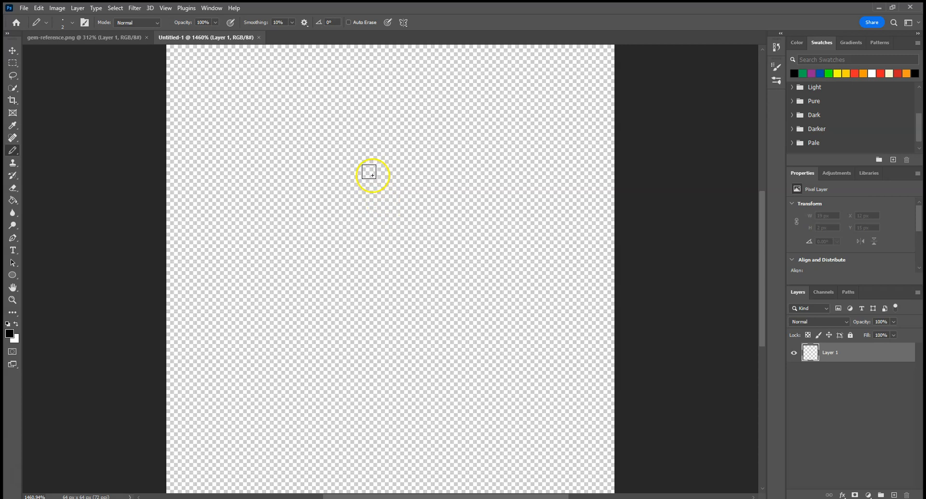
Check the gem reference, and turn on the grid display in the new untitled document.
click(89, 38)
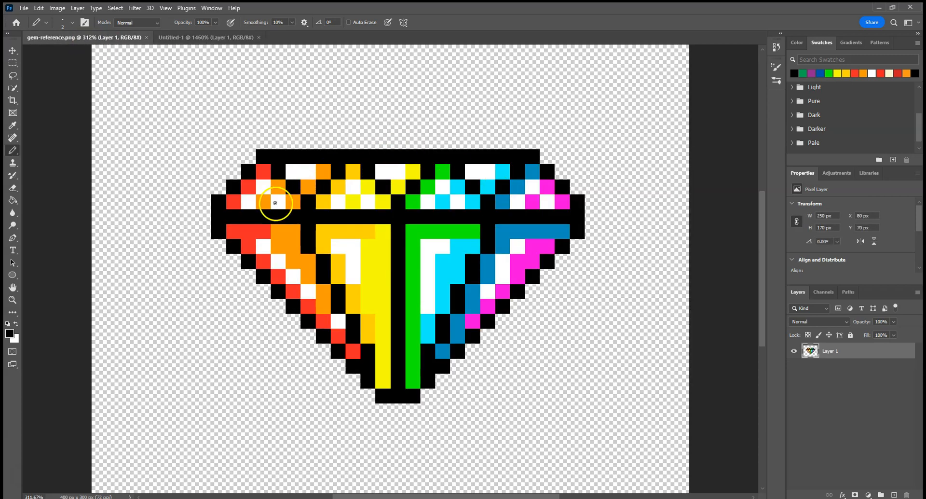
click(179, 38)
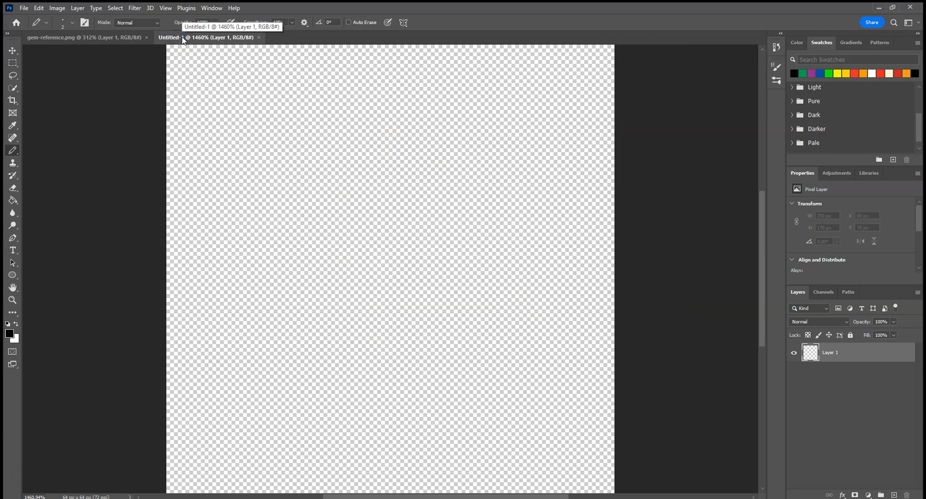
click(167, 8)
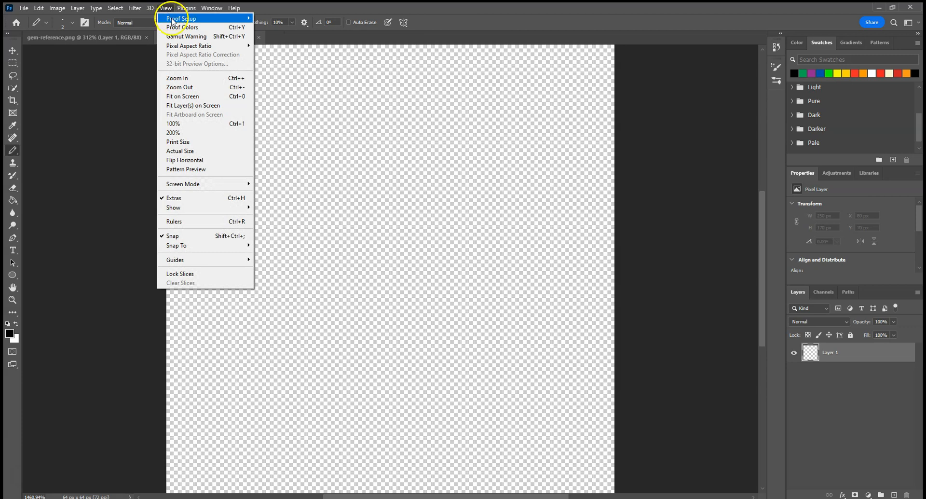
click(189, 211)
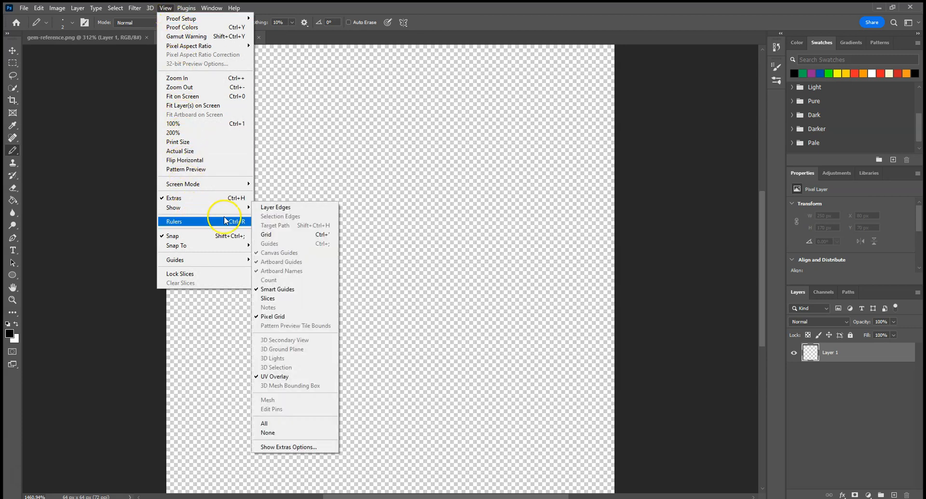
click(266, 235)
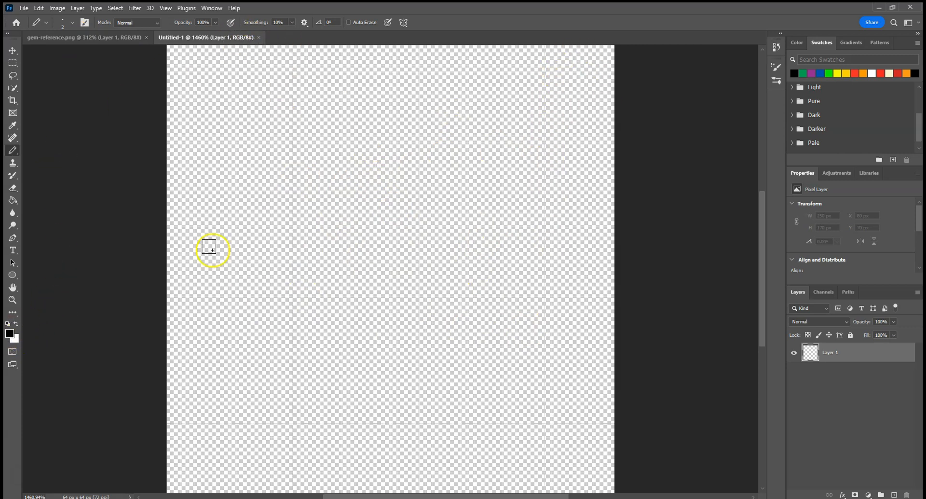
Show the rulers in the untitled document and hide them again.
click(165, 9)
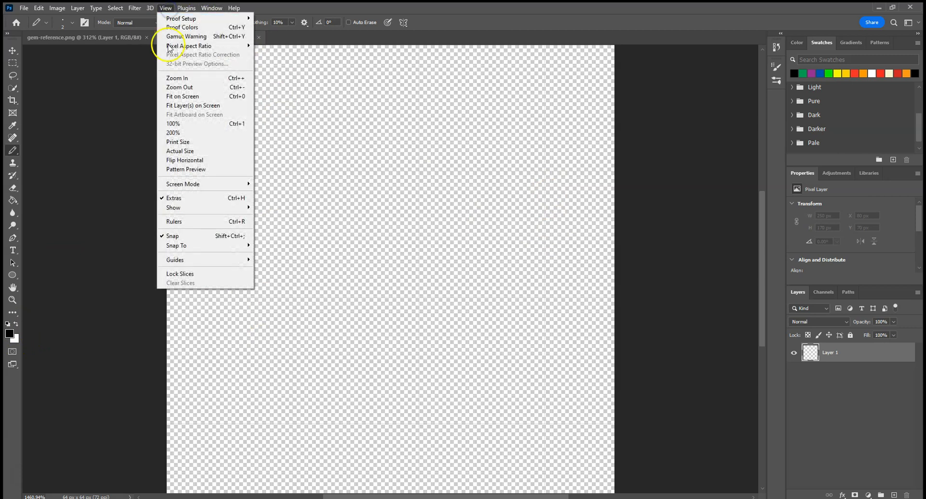
click(180, 222)
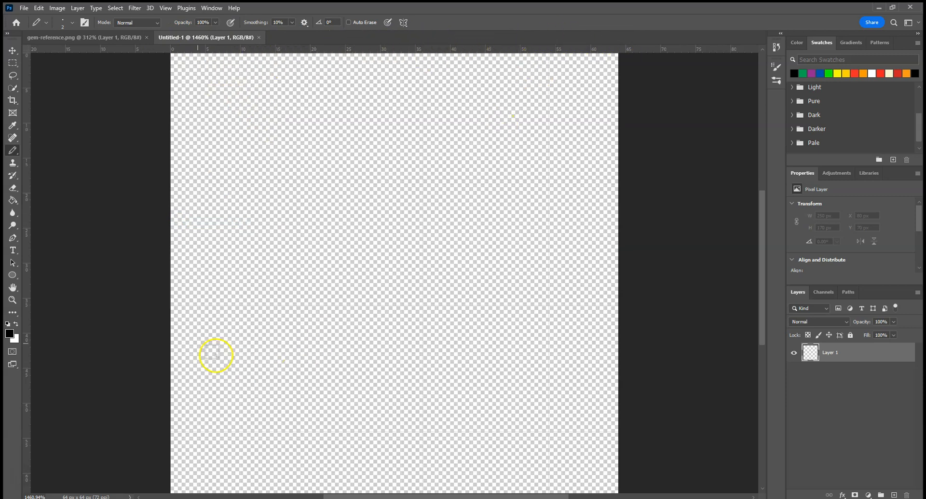
click(166, 8)
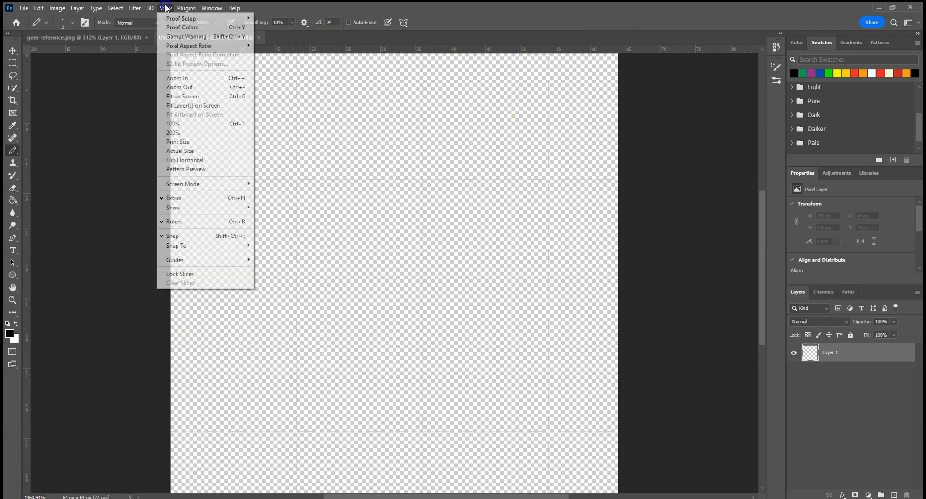
click(172, 222)
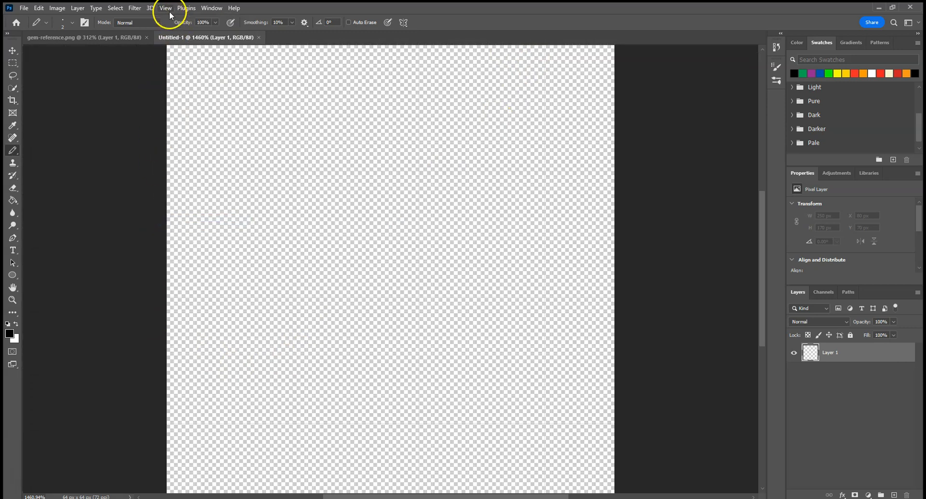
Turn on the grid display in gem-reference.png.
click(100, 36)
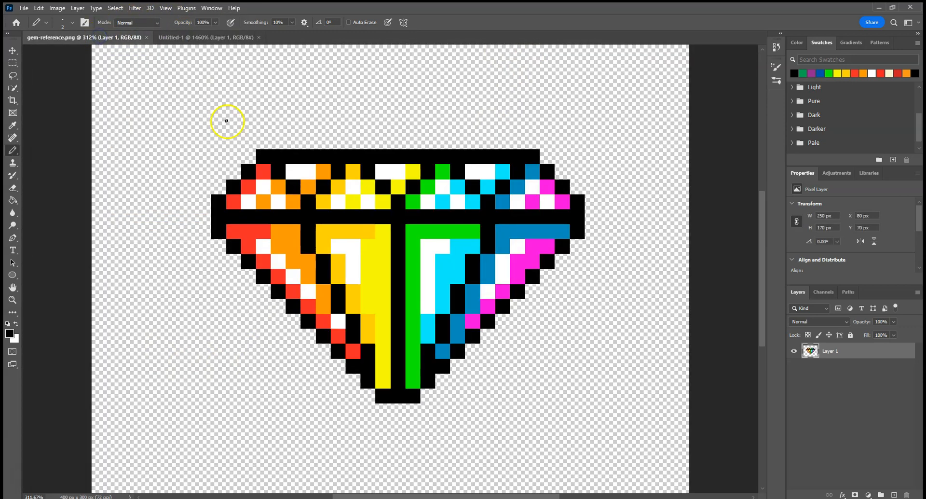
click(168, 8)
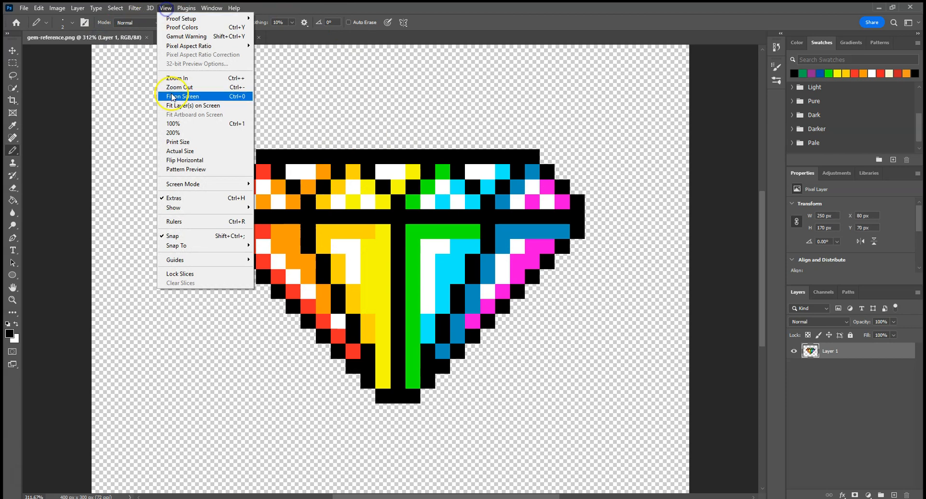
mouse_move(175, 209)
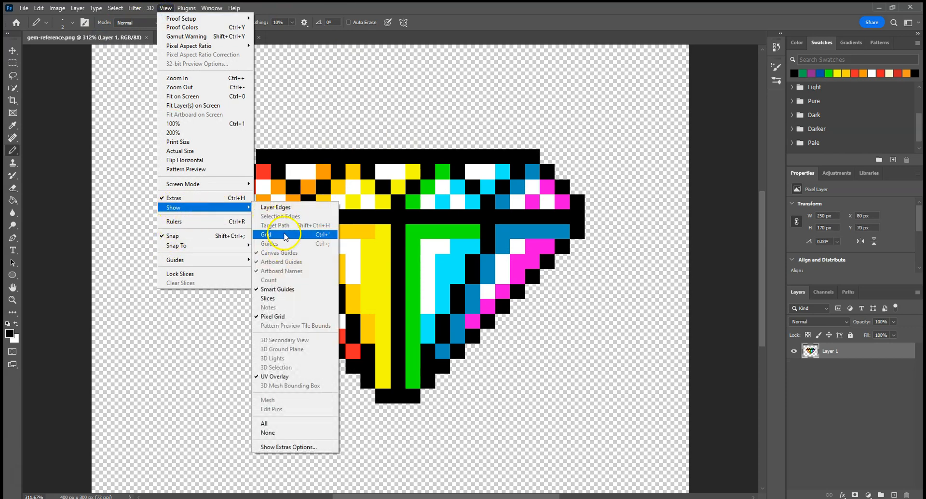
click(278, 235)
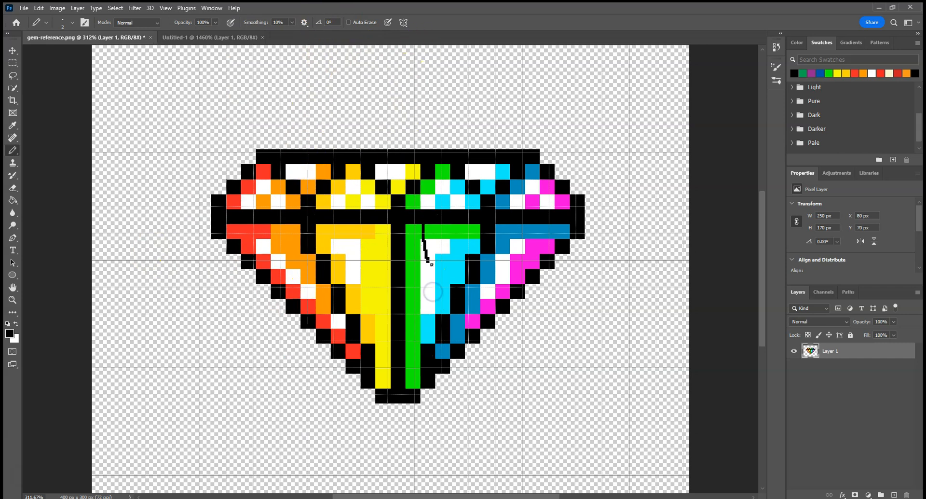
In the untitled document, draw a straight horizontal black line about 57 px long and 2 px thick across the upper part of the canvas.
click(207, 37)
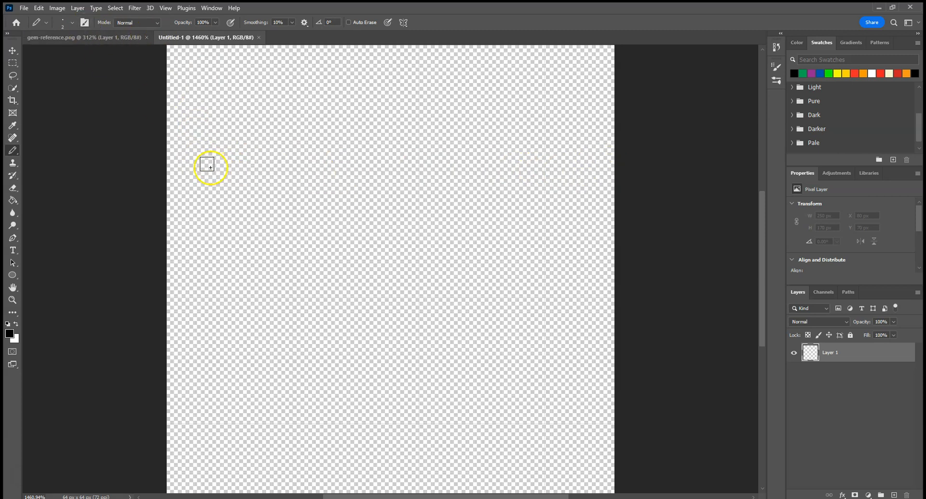
click(194, 170)
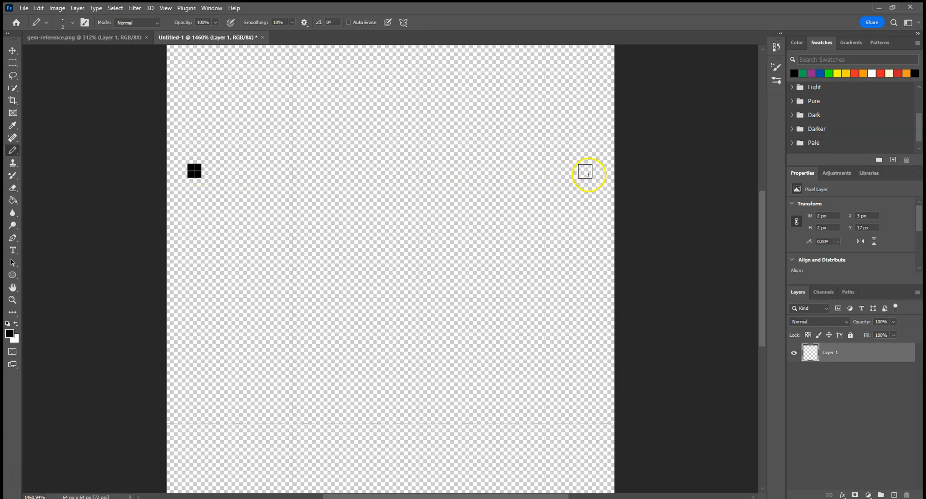
shift+click(583, 171)
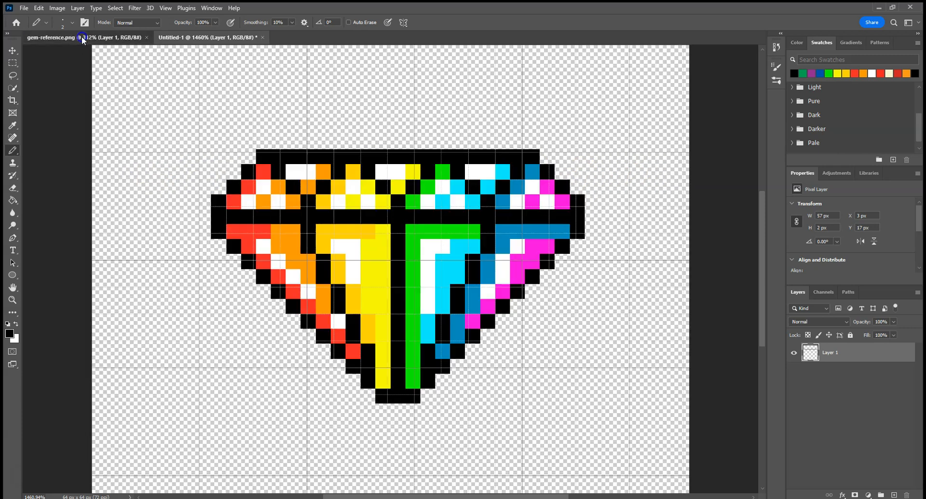
Compare the black line with the gem reference, and erase both of its ends to shorten it to 50 px.
click(82, 37)
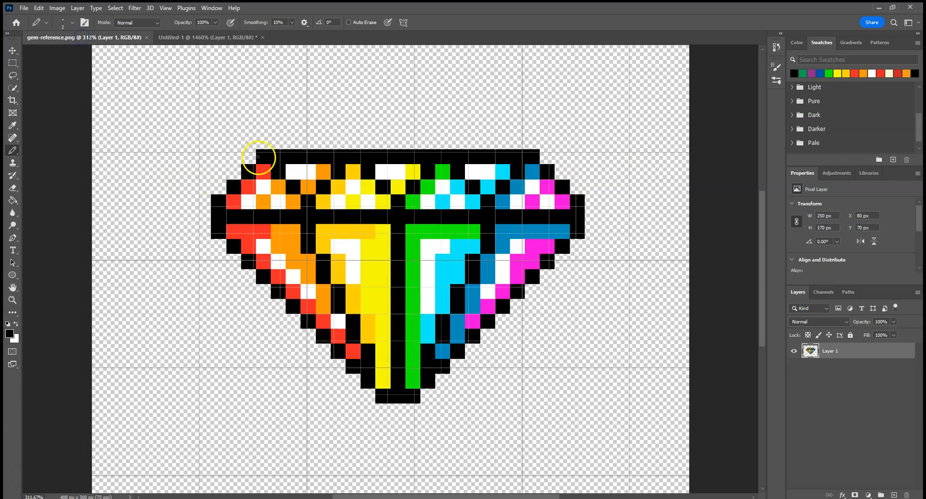
click(208, 37)
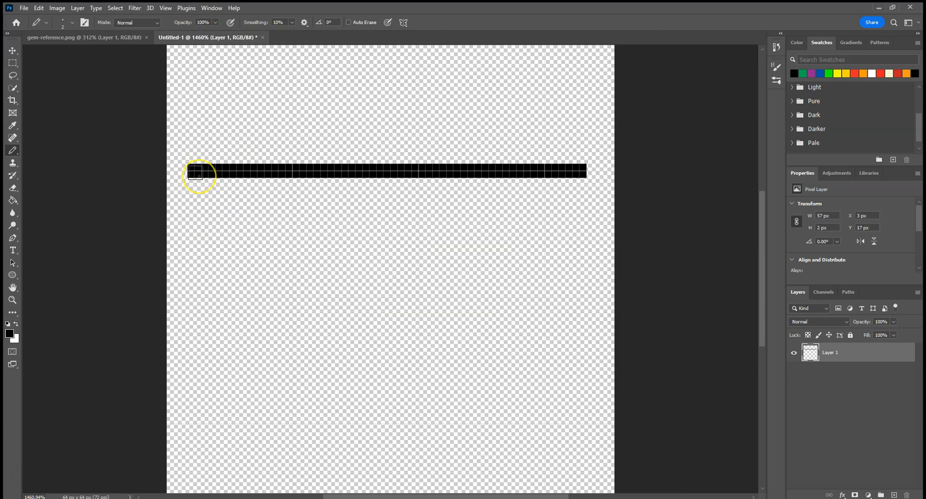
key(e)
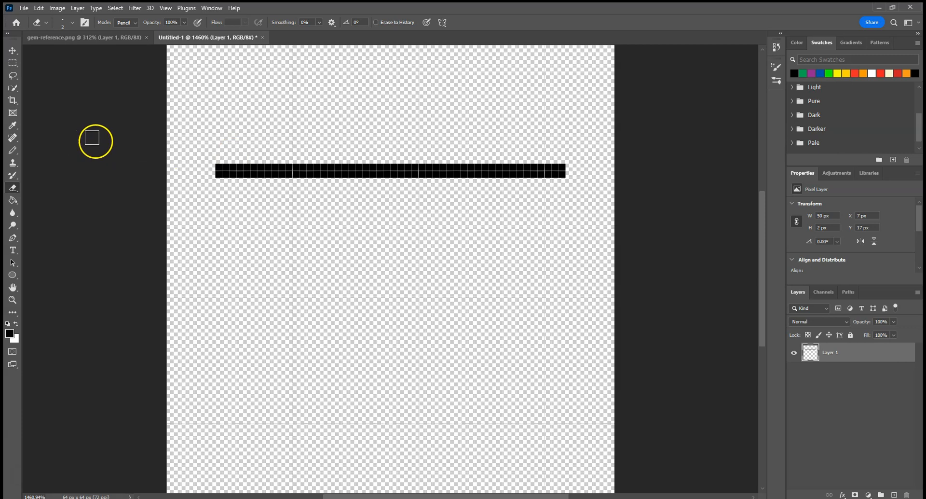
Draw 2 px black diagonal lines from both ends of the top line down and outward to the canvas's side edges.
key(b)
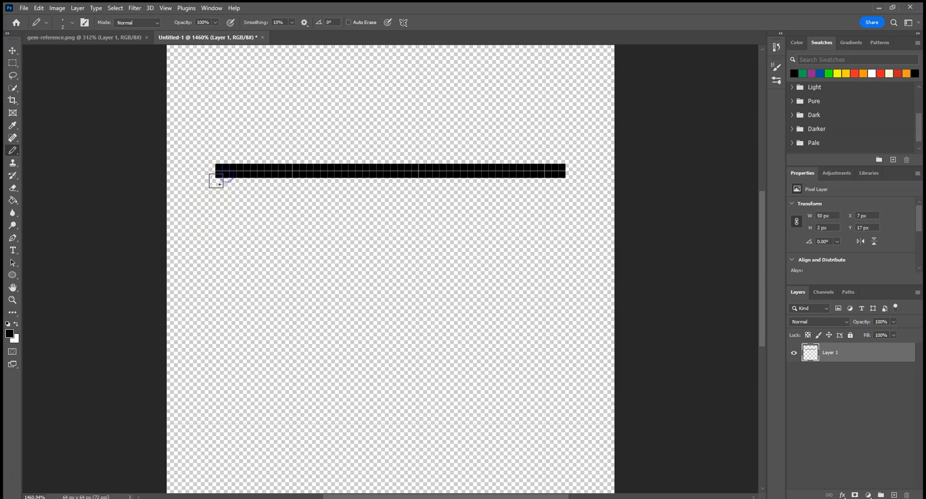
shift+click(174, 236)
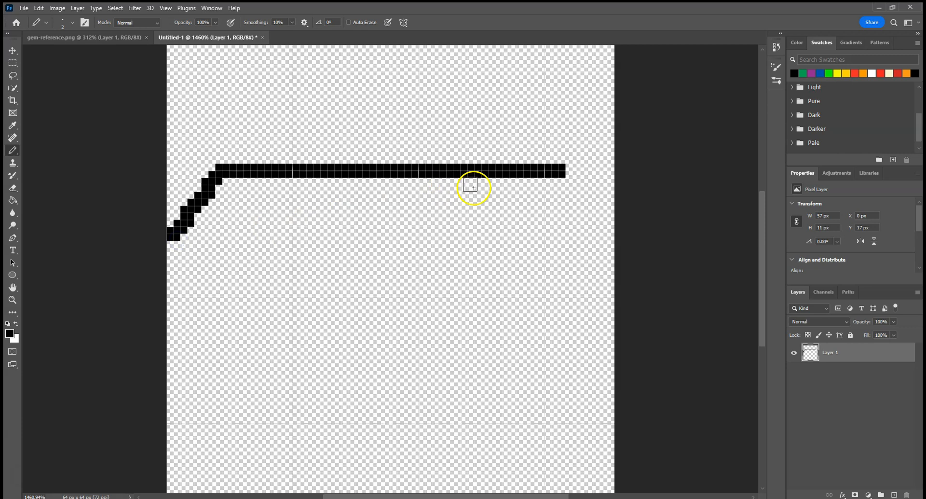
shift+click(611, 238)
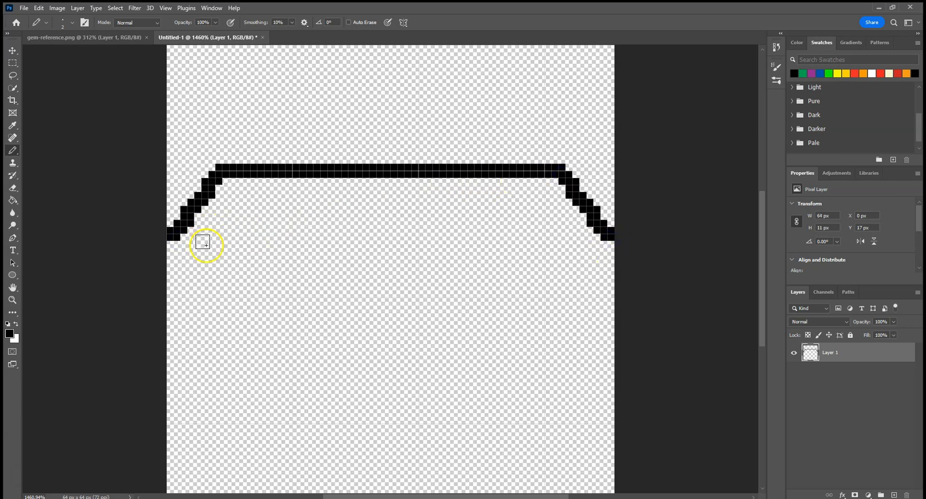
Redraw the right 2 px diagonal, and draw a black horizontal line about 11 px long and 2 px thick near the canvas's lower edge.
key(ctrl+z)
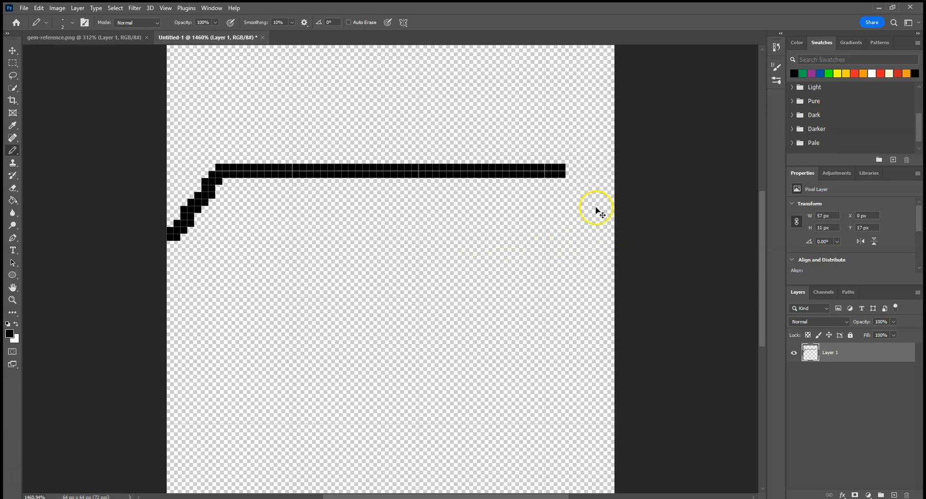
shift+click(610, 239)
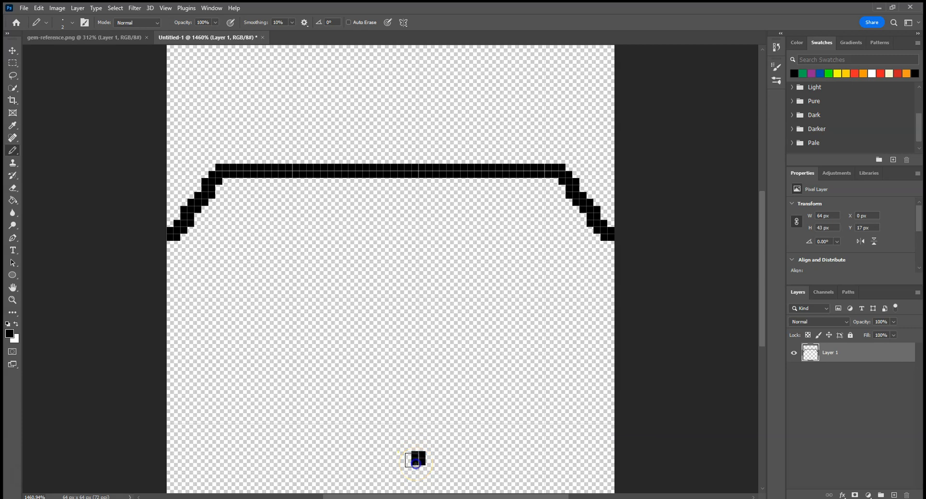
drag(367, 461, 366, 461)
click(429, 460)
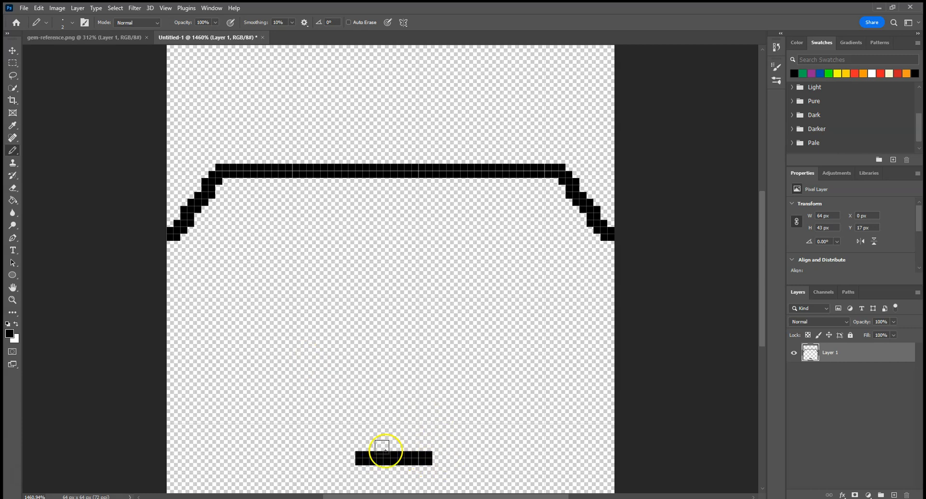
Check the gem reference, and join the outline's left and right corners to the ends of the short lower line with 2 px black diagonals.
click(90, 38)
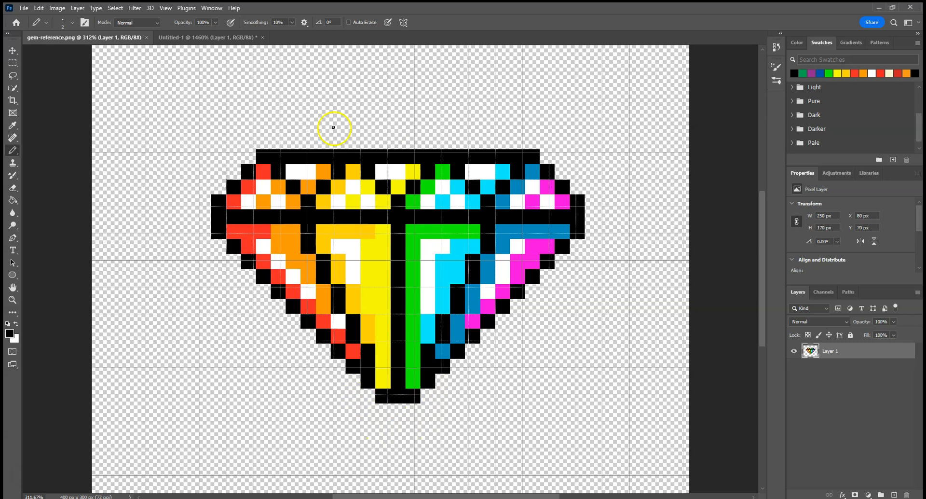
click(207, 38)
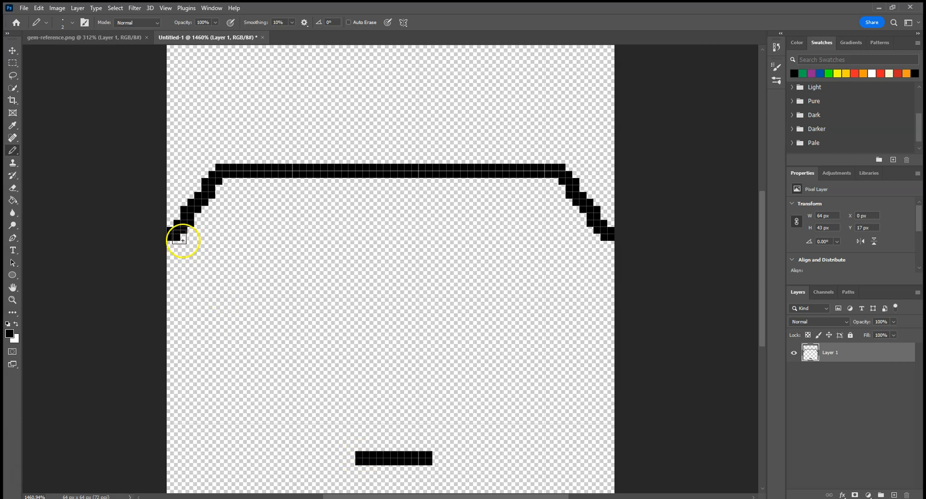
drag(182, 234, 182, 240)
key(ctrl+z)
key(ctrl+z)
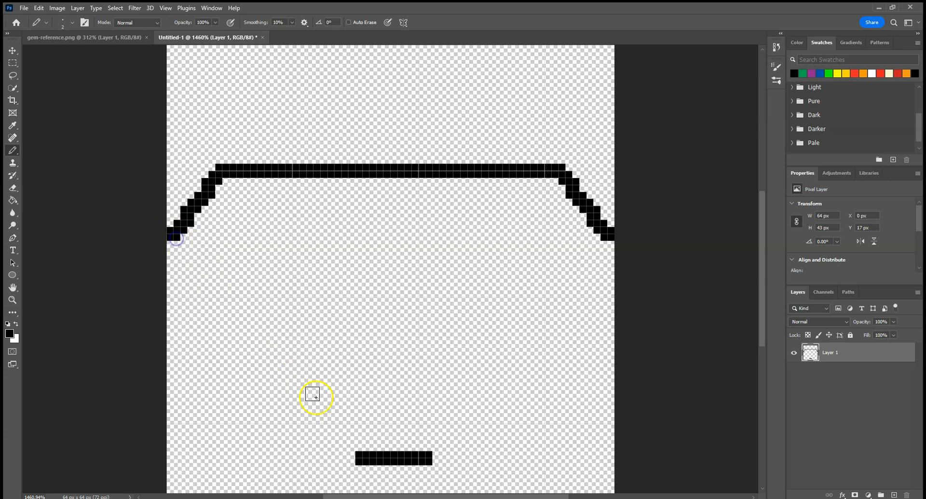
shift+click(359, 460)
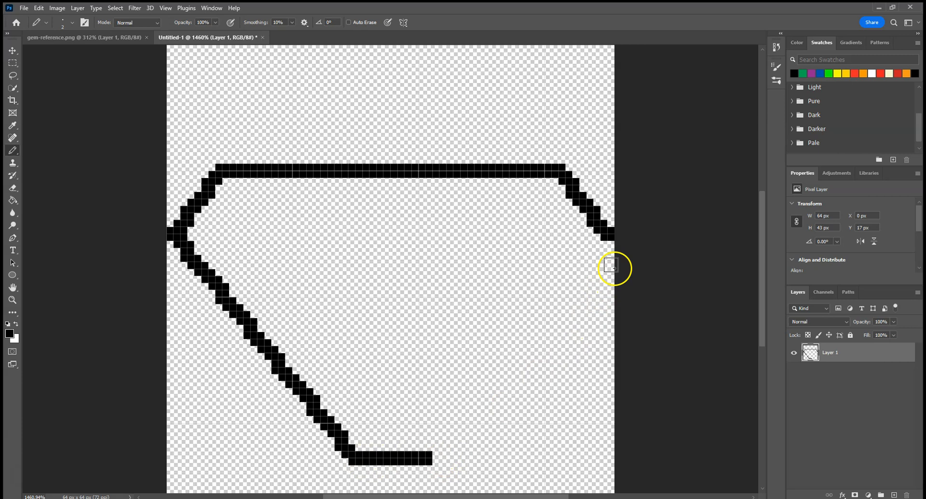
shift+click(435, 460)
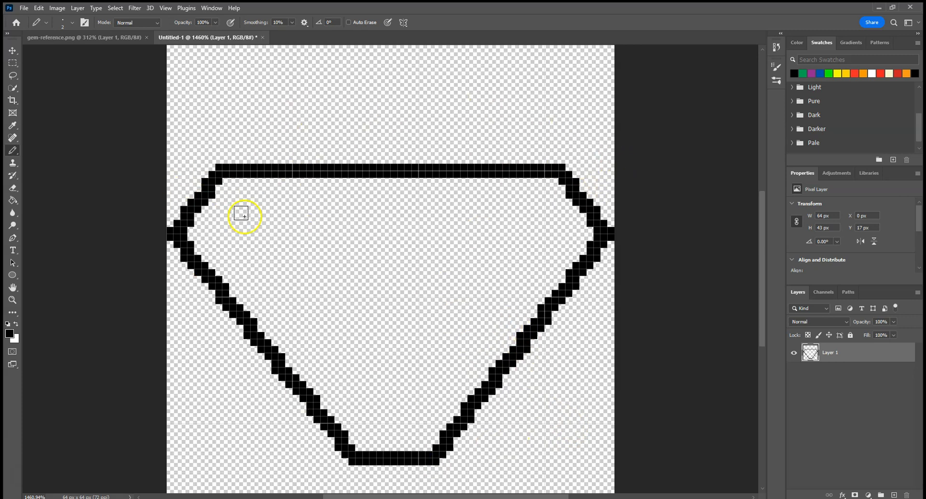
Following the gem reference, draw a straight 2 px black horizontal line between the outline's left and right corners.
click(86, 33)
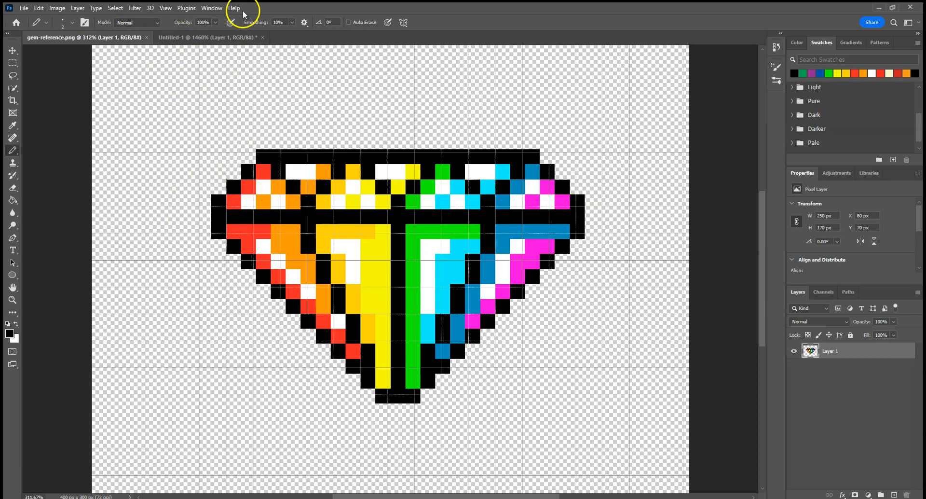
click(208, 37)
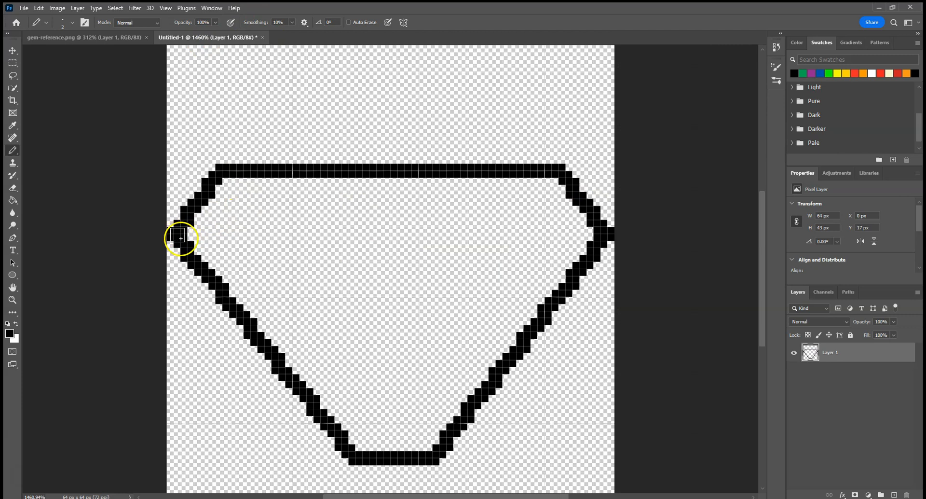
shift+click(601, 234)
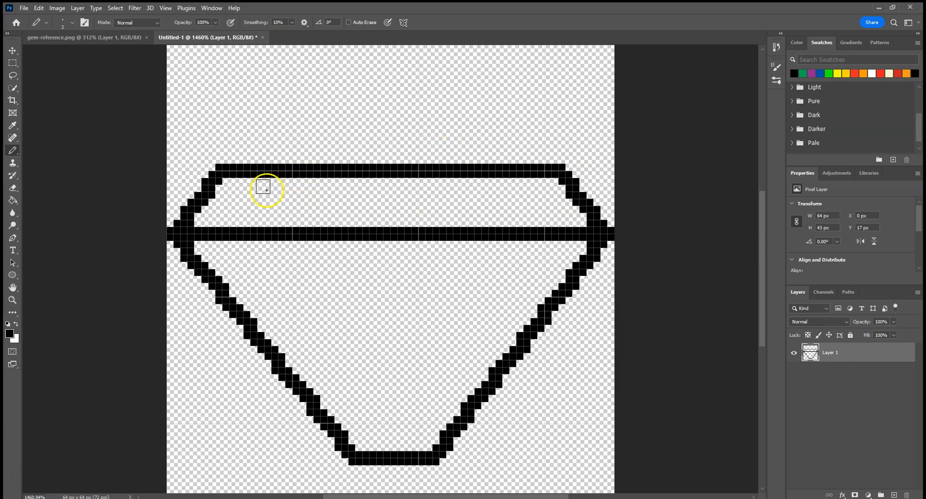
Try a 1 px black vertical divider between the gem's upper edge and its middle line, comparing it with the reference.
click(63, 37)
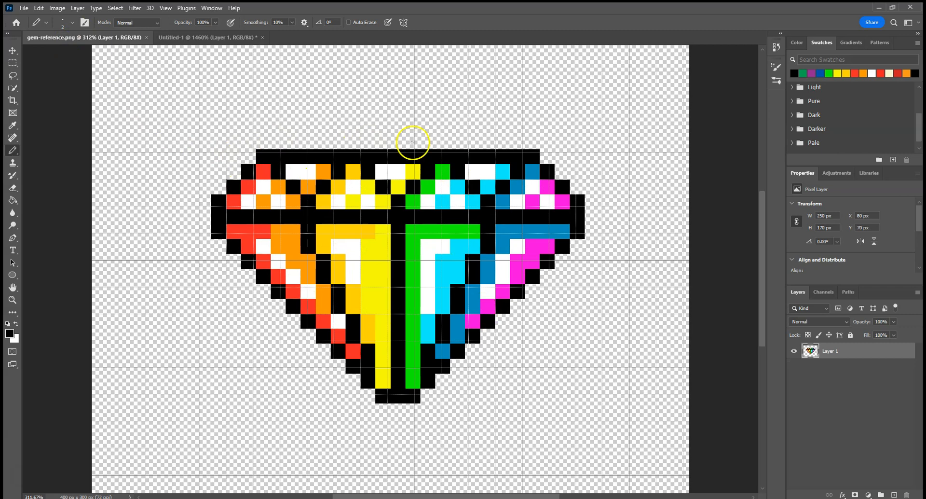
click(193, 36)
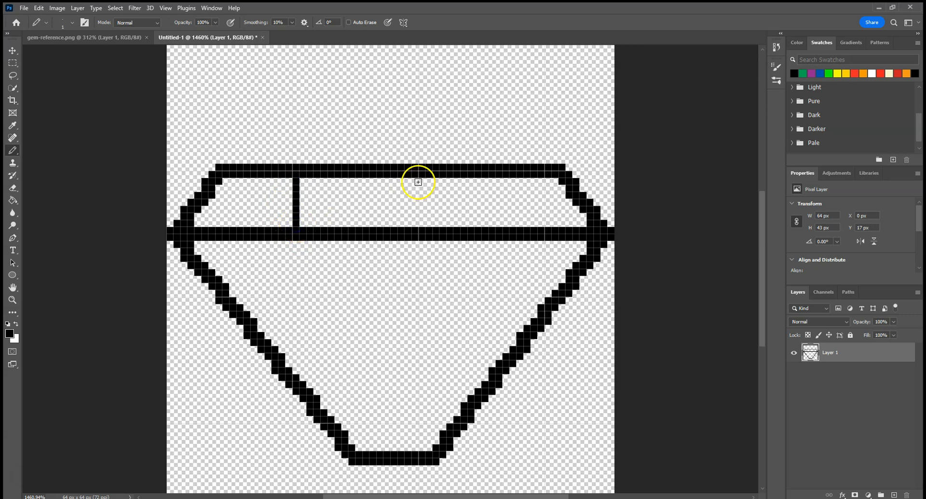
click(82, 38)
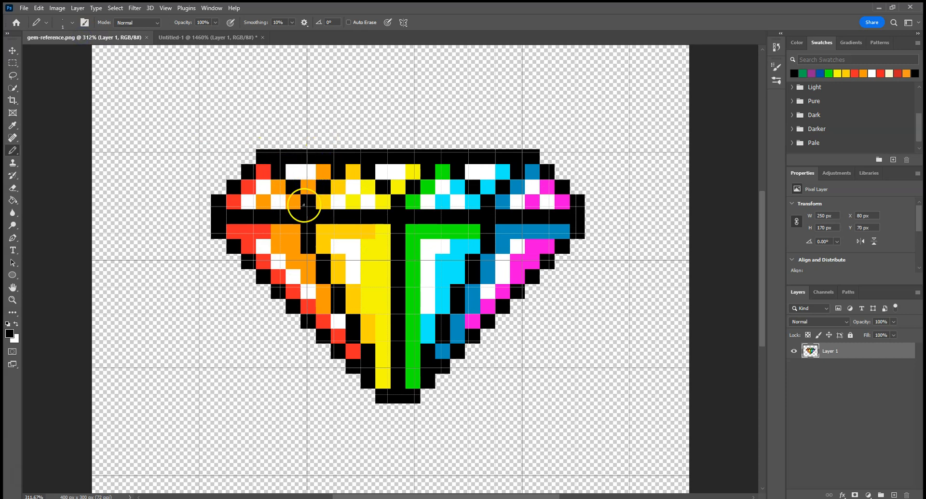
click(183, 38)
key(ctrl+z)
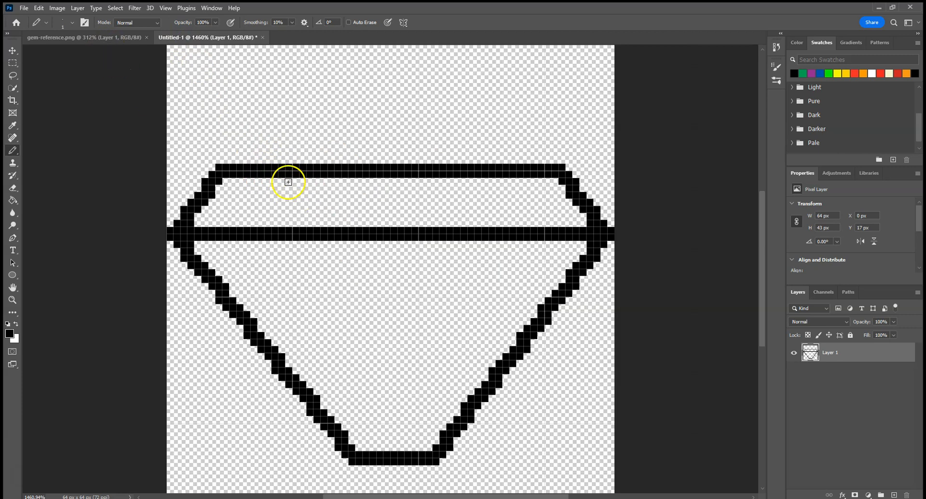
Following the reference, draw three spaced 1 px black chevrons pointing left between the gem's upper edge and its middle line.
click(105, 37)
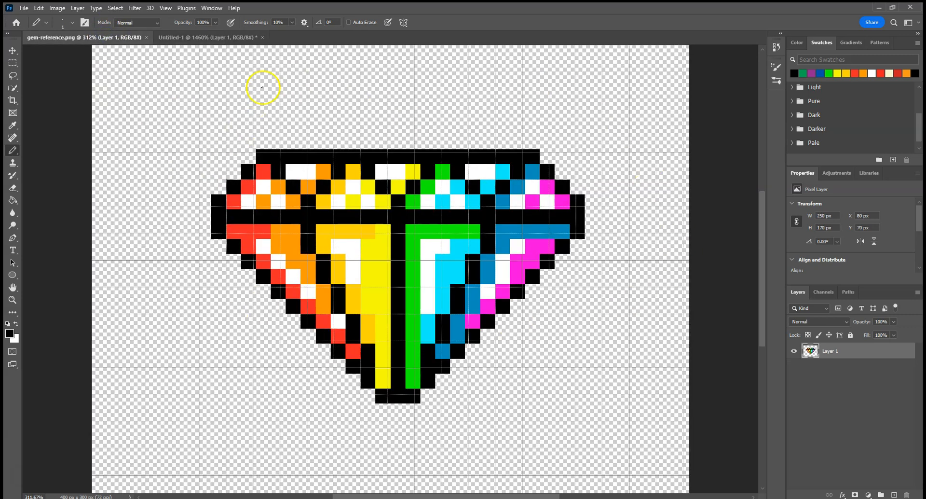
click(203, 38)
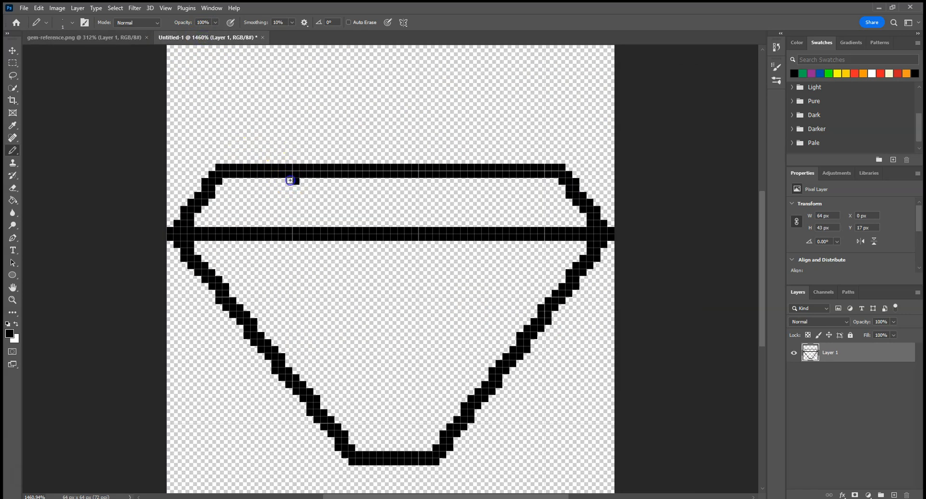
shift+click(271, 201)
click(421, 181)
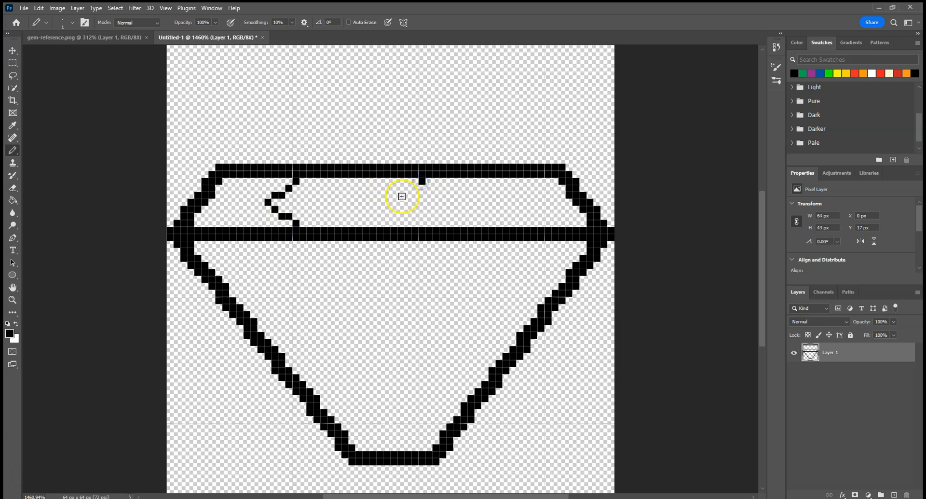
drag(407, 198, 423, 223)
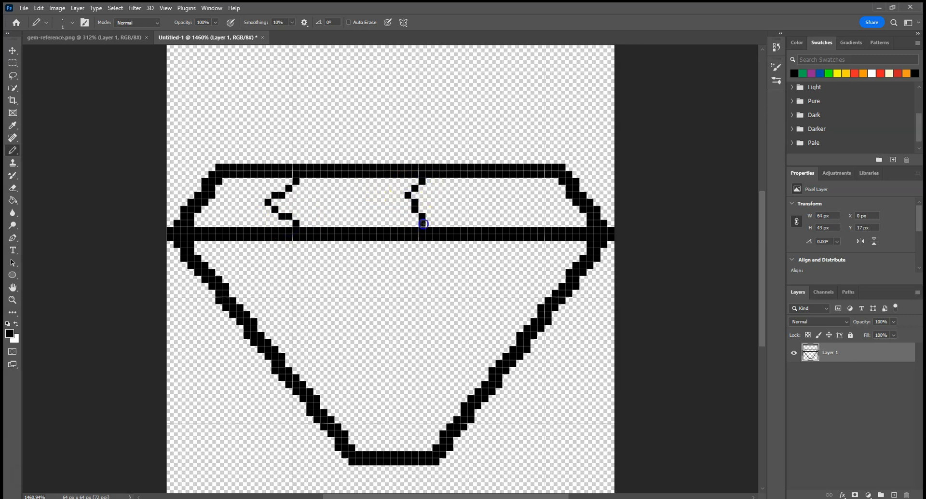
shift+click(534, 196)
shift+click(550, 224)
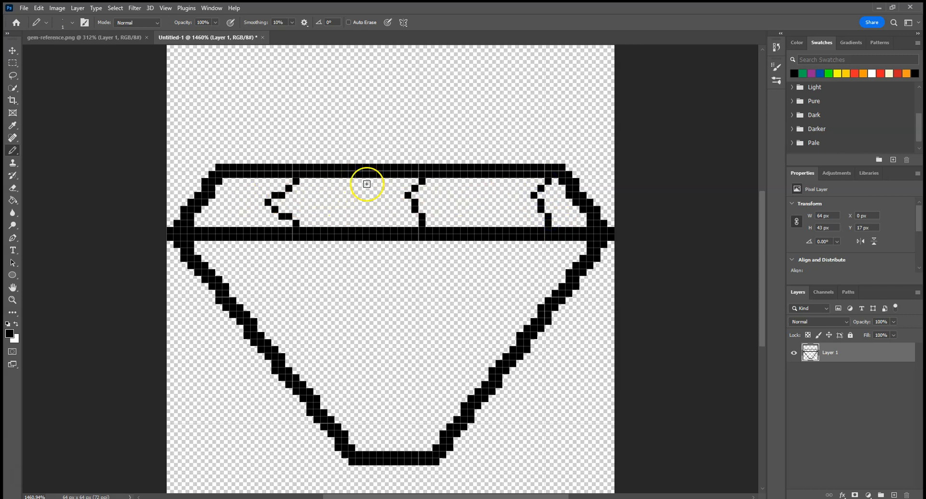
Add three more 1 px chevrons in the upper band, two in the gaps and one by the left corner, cleaning up stray pixels.
shift+click(337, 201)
shift+click(358, 224)
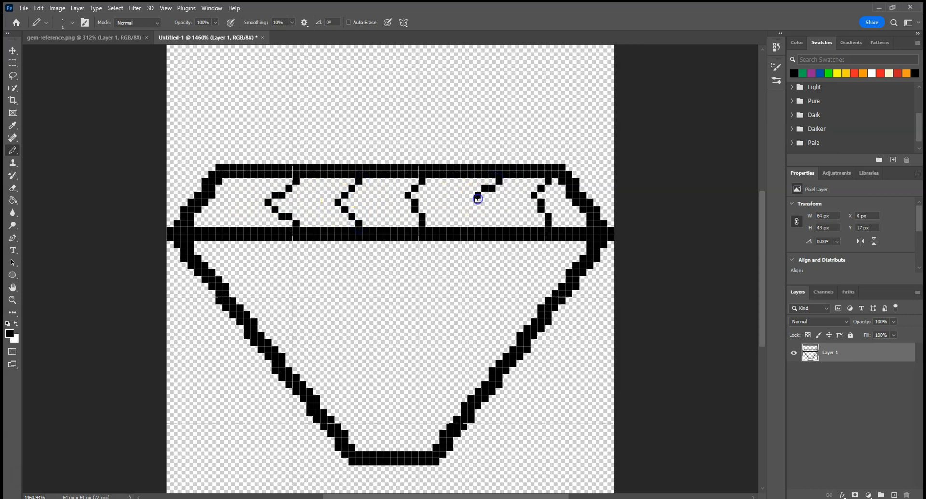
shift+click(492, 226)
key(ctrl+z)
shift+click(491, 223)
drag(225, 206, 238, 223)
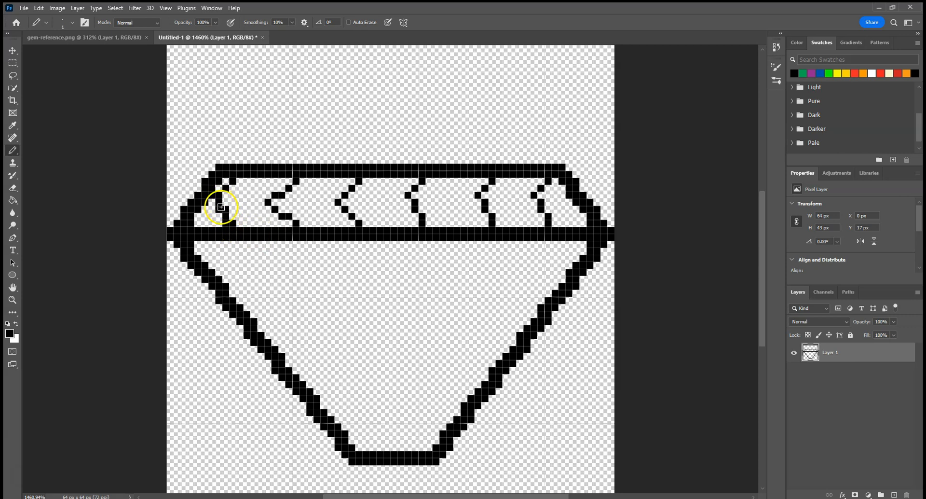
key(e)
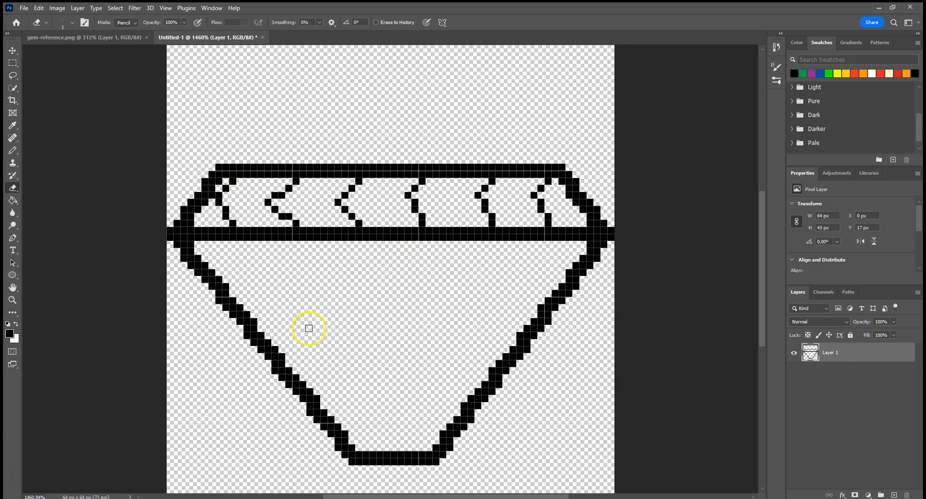
Draw six 1 px black facet lines from below the chevrons on the middle line, converging on the gem's short lower edge.
key(b)
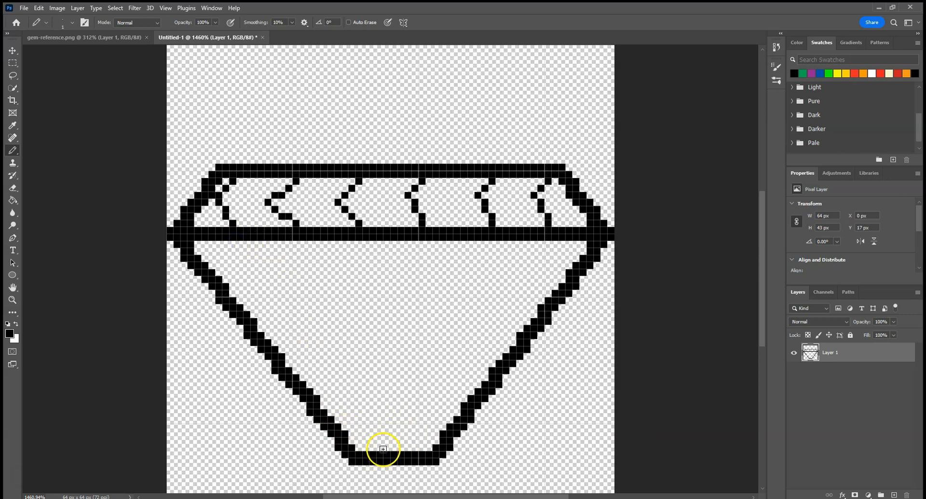
shift+click(383, 449)
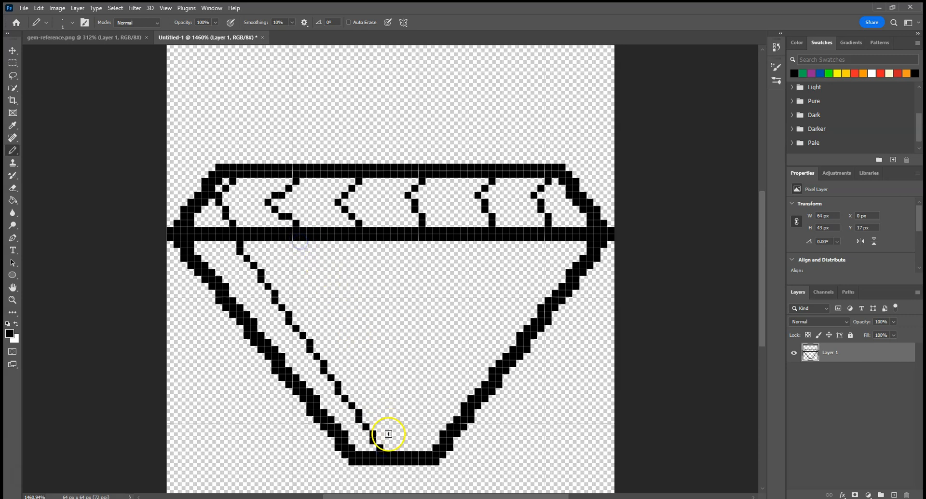
shift+click(385, 448)
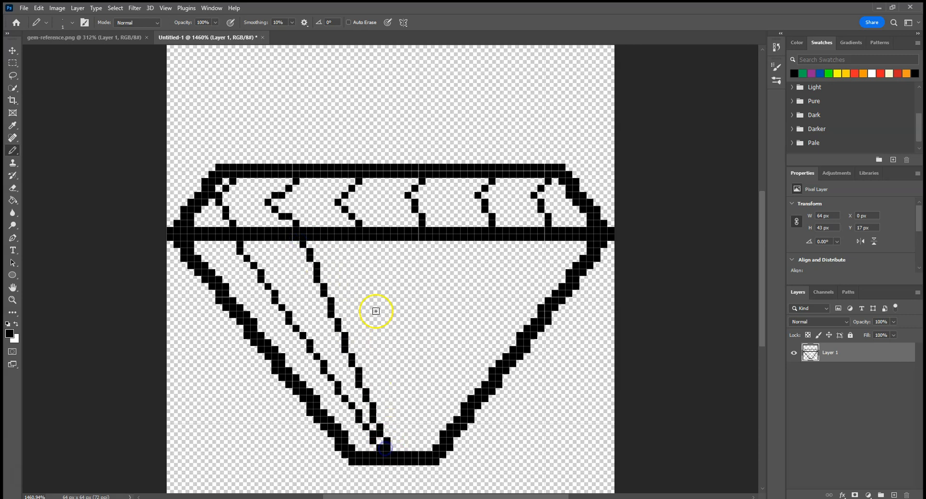
shift+click(391, 448)
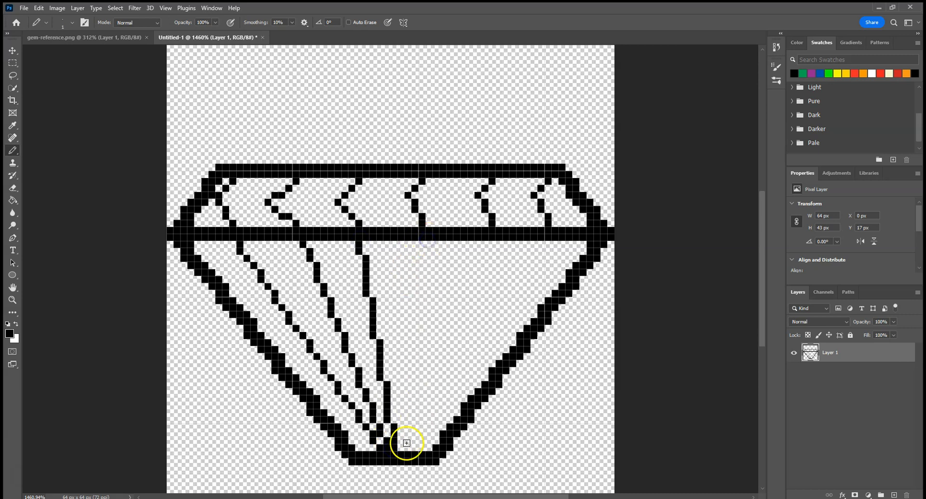
shift+click(401, 448)
click(492, 238)
shift+click(409, 448)
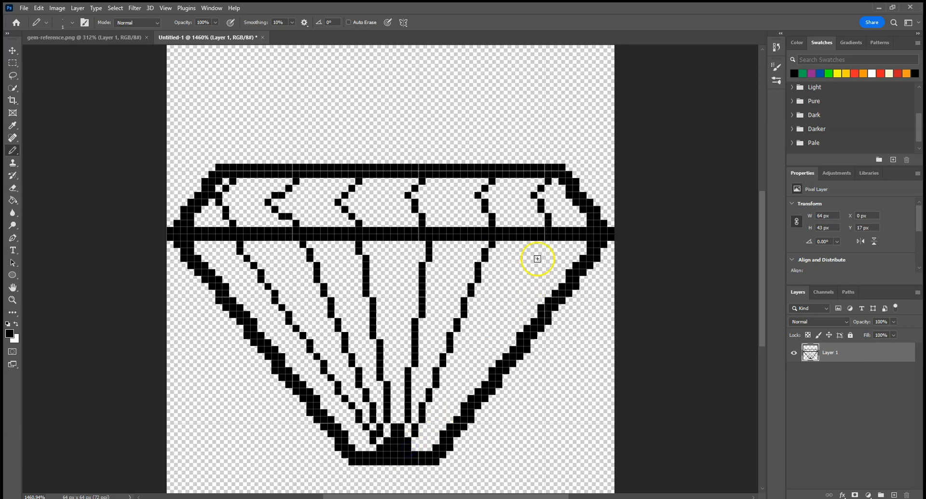
shift+click(416, 448)
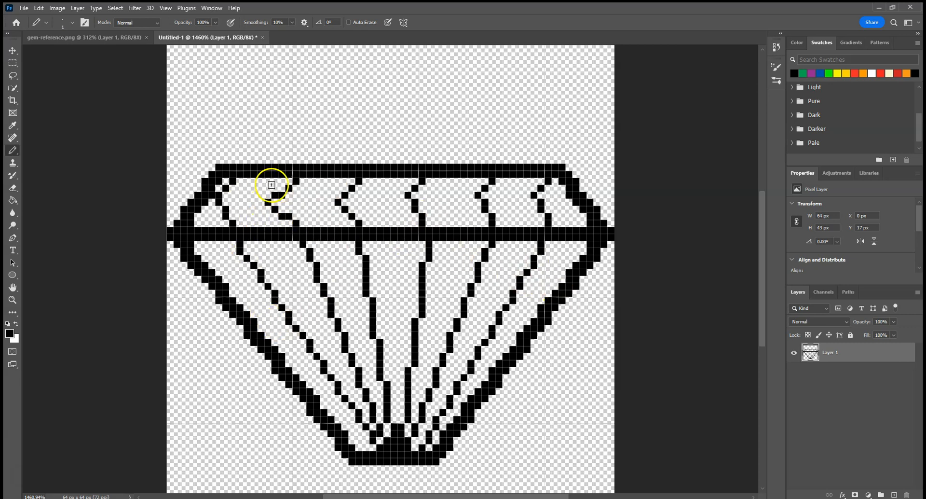
Examine the Pure and Pastel swatch groups and the gem reference's colors with the Eyedropper tool ready.
click(71, 37)
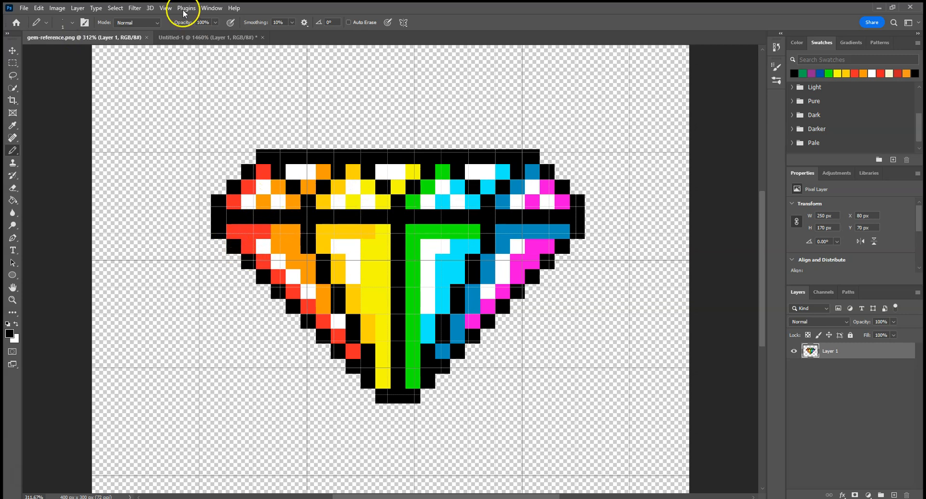
click(197, 38)
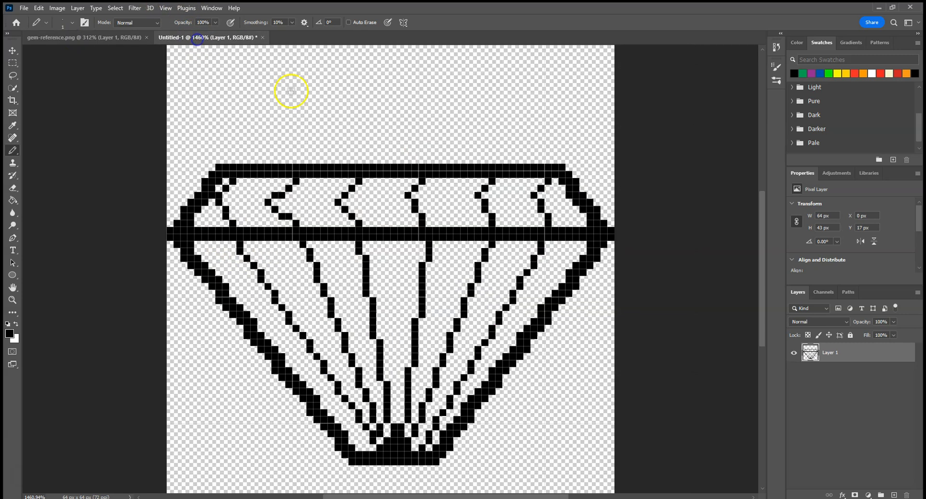
click(12, 125)
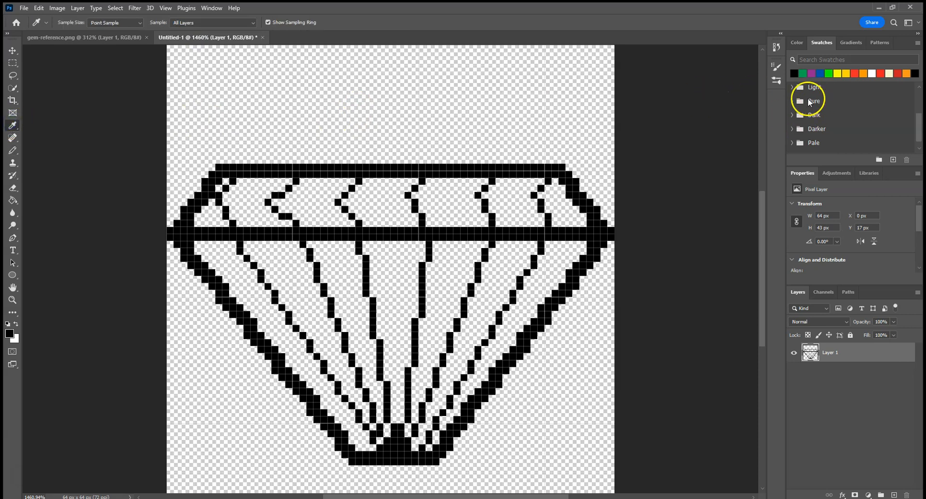
click(792, 101)
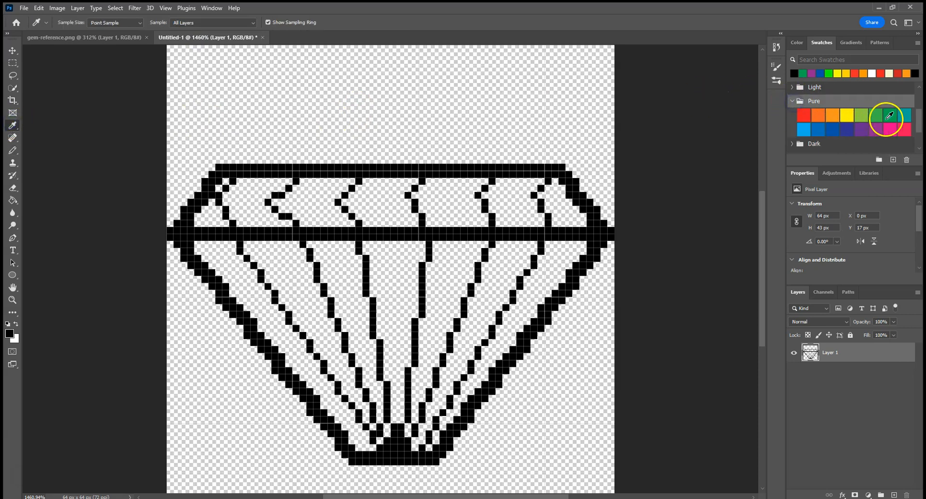
click(793, 101)
scroll(799, 92, up, 2)
click(794, 96)
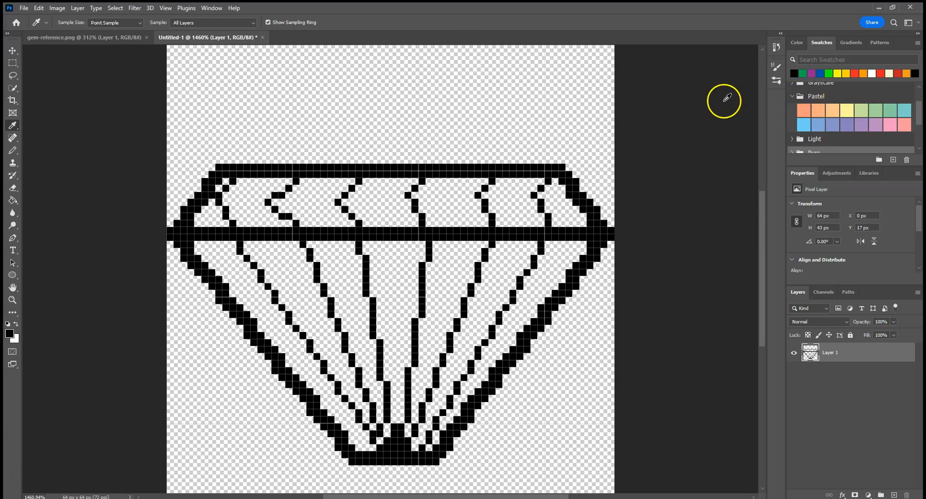
click(96, 39)
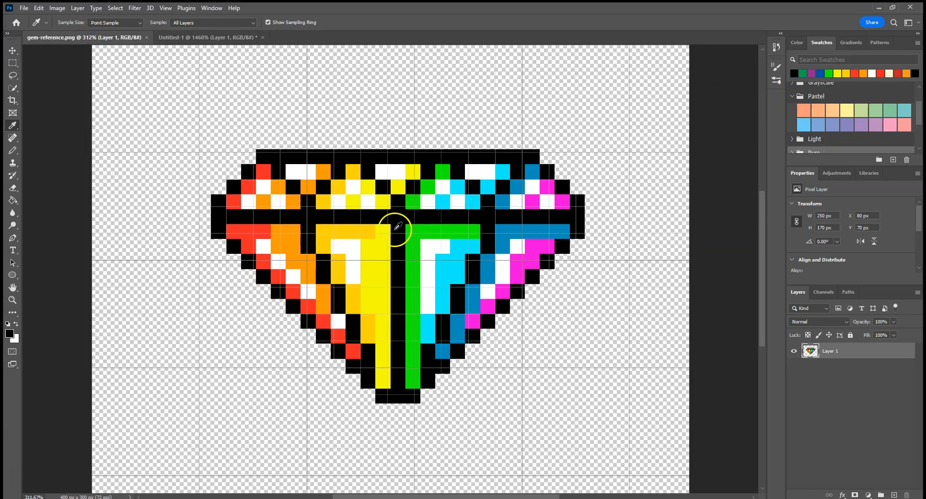
Return to the Untitled-1 drawing, collapse the Pastel and Light swatch groups, and select the red swatch in the Pure group.
click(188, 37)
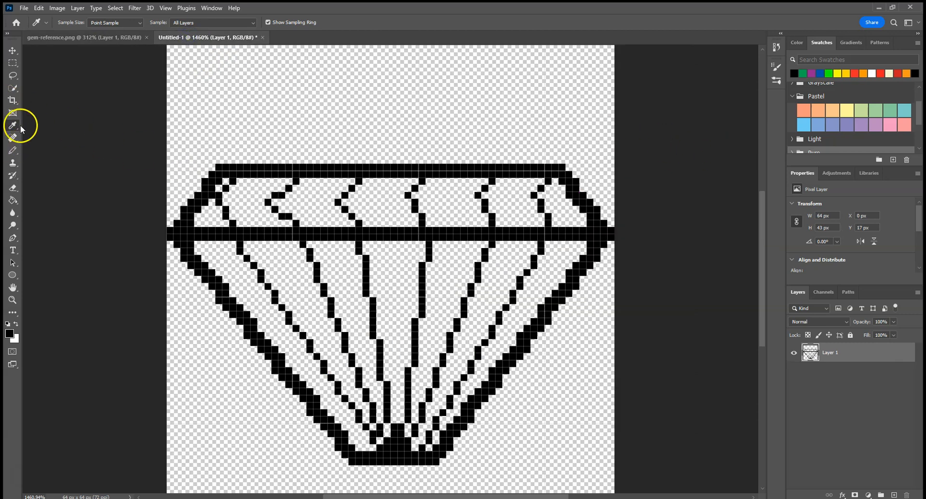
click(792, 138)
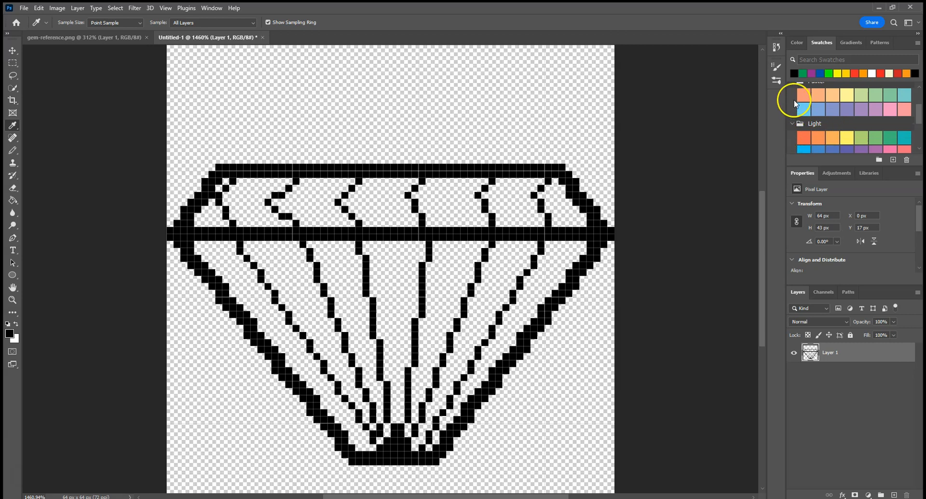
click(792, 95)
click(792, 110)
click(793, 124)
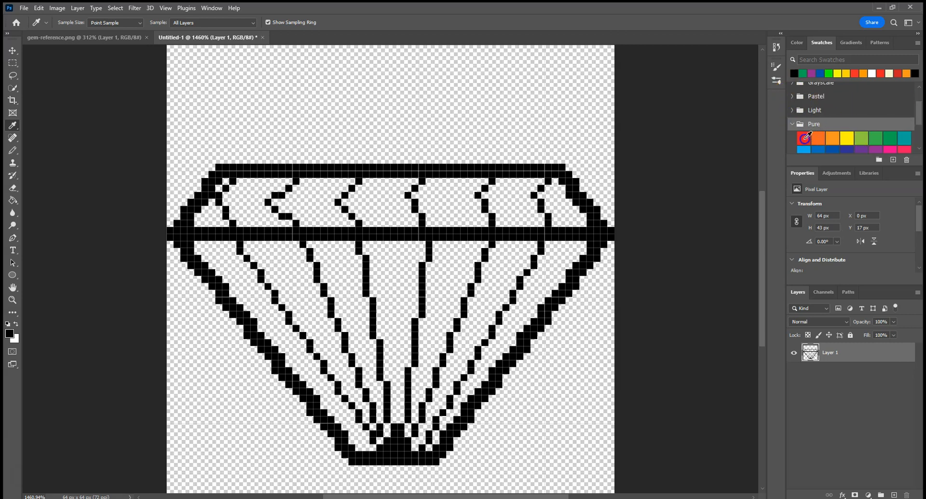
click(806, 138)
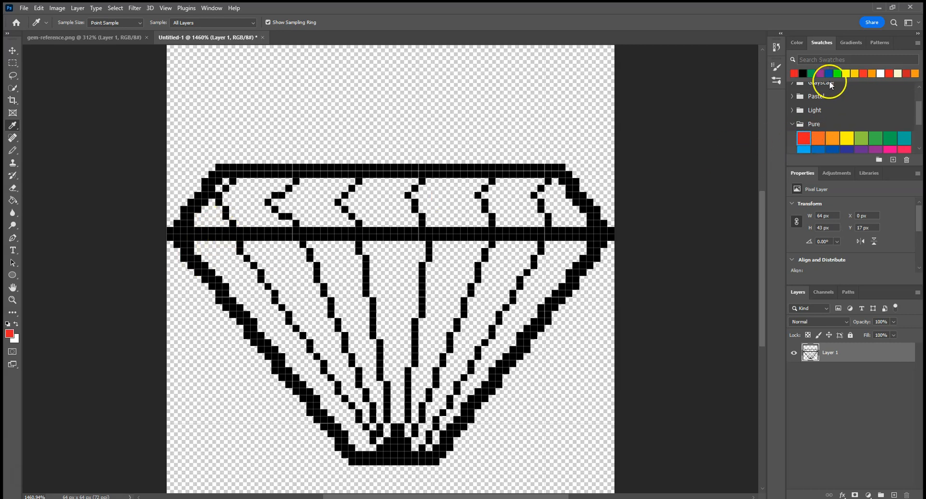
Try coloring the gem's leftmost lower facet red, first with the Paint Bucket and again with the Brush tool.
click(9, 201)
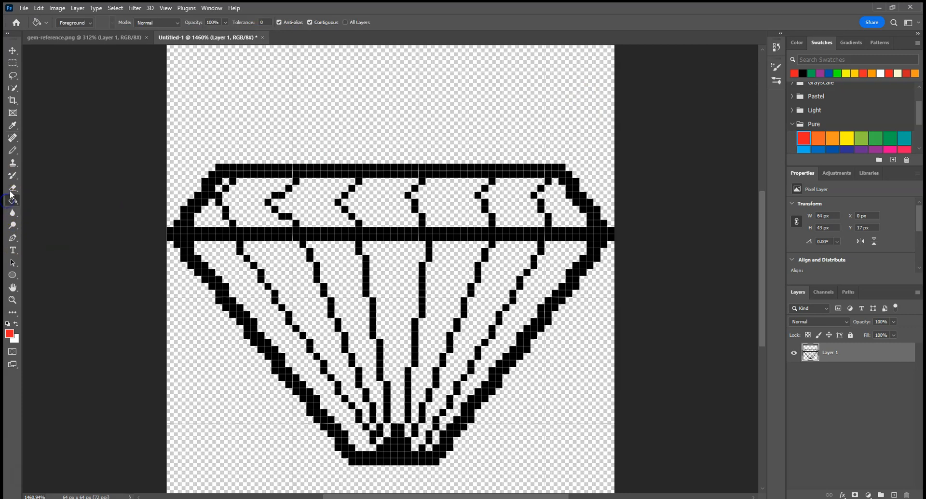
click(220, 265)
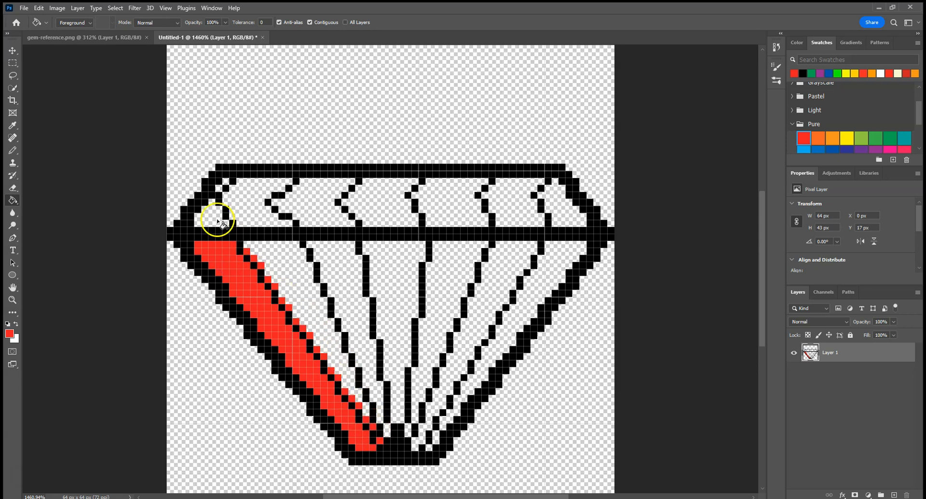
key(ctrl+z)
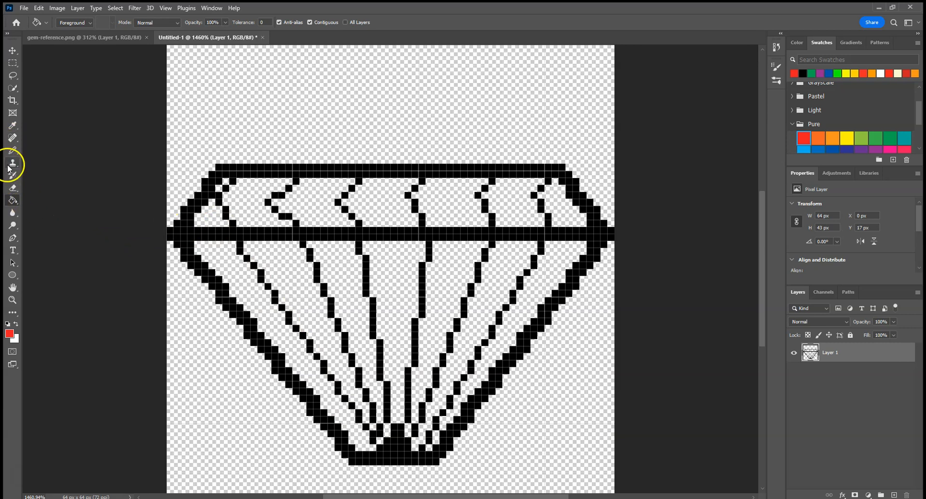
click(13, 150)
right_click(13, 151)
click(39, 143)
mouse_move(213, 249)
mouse_down()
mouse_move(338, 419)
mouse_move(345, 413)
mouse_move(241, 262)
mouse_move(205, 241)
mouse_move(264, 327)
mouse_up()
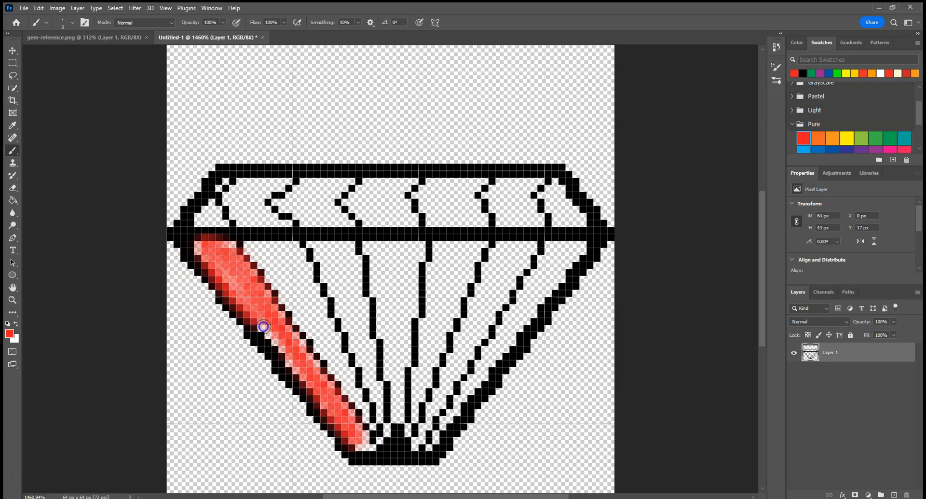
key(ctrl+z)
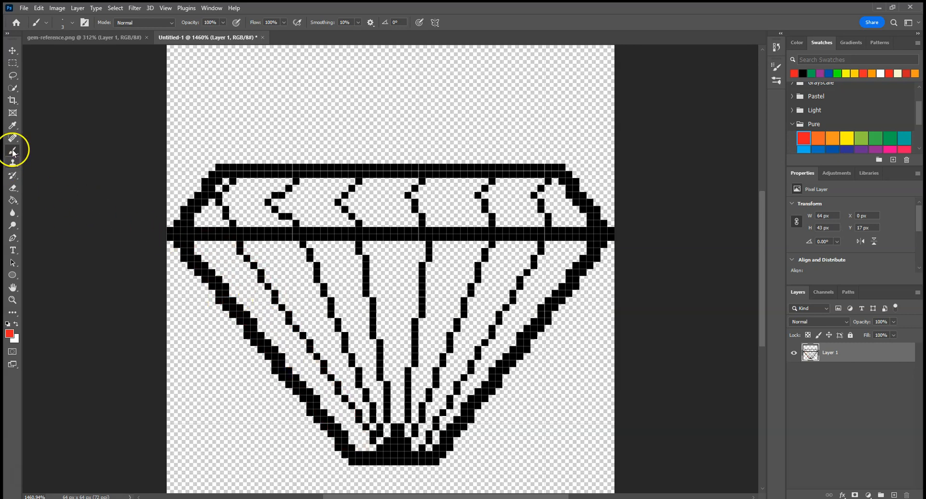
Switch back to the Pencil tool and try a red stroke down the leftmost lower facet.
right_click(13, 153)
click(41, 160)
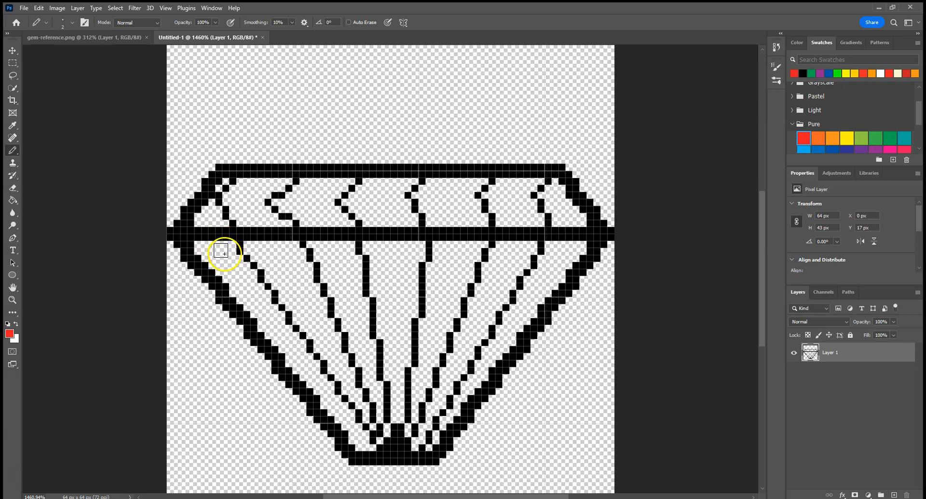
drag(223, 252, 359, 437)
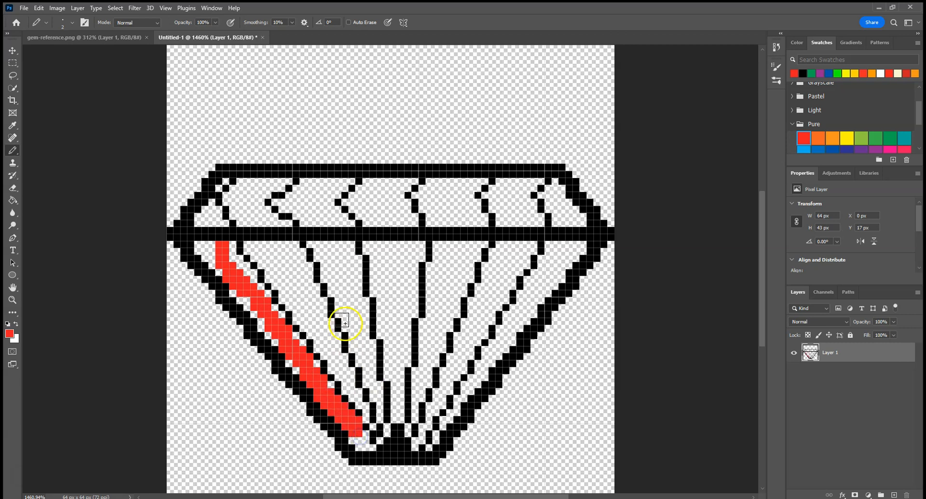
key(ctrl+z)
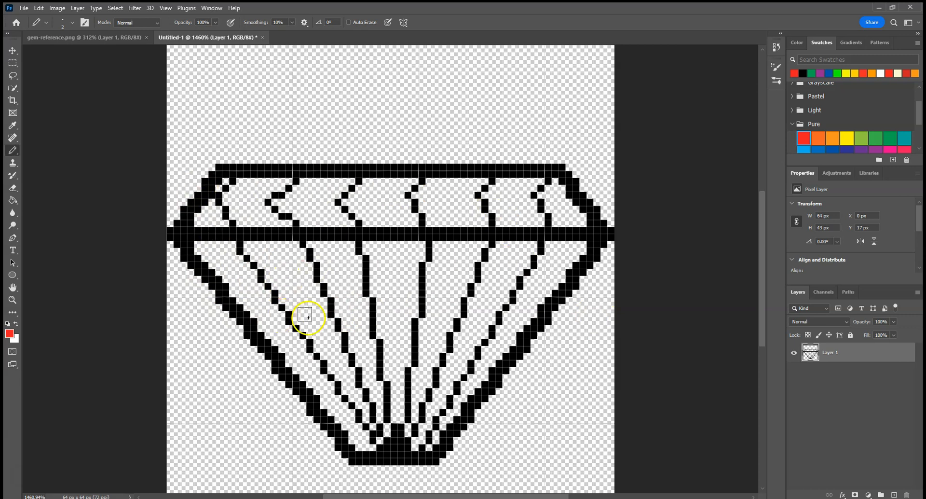
Add a layer named Red, place it beneath the outline layer, and make it the active layer.
click(894, 495)
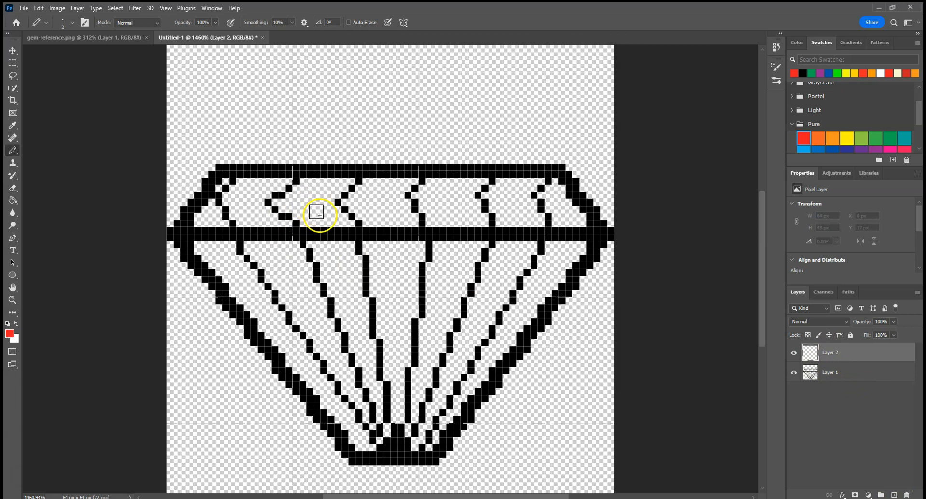
double_click(830, 353)
text(Red)
key(Return)
drag(832, 371, 829, 351)
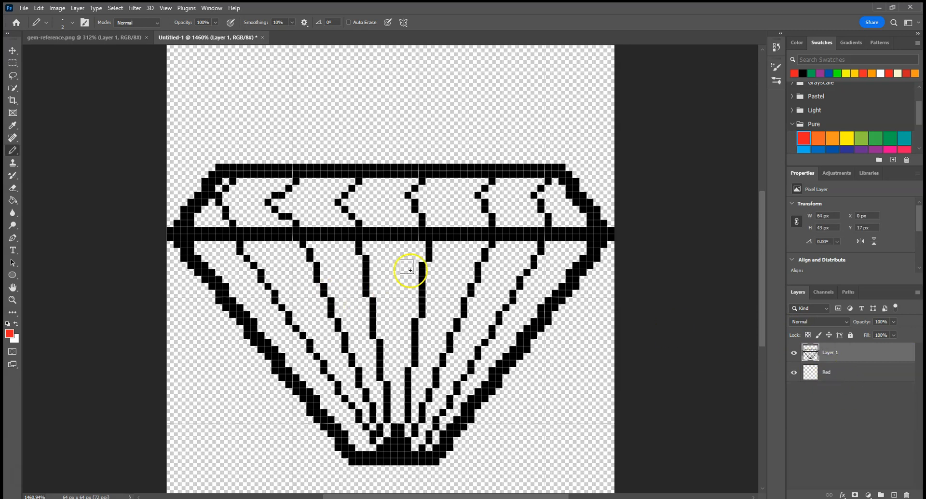
click(842, 376)
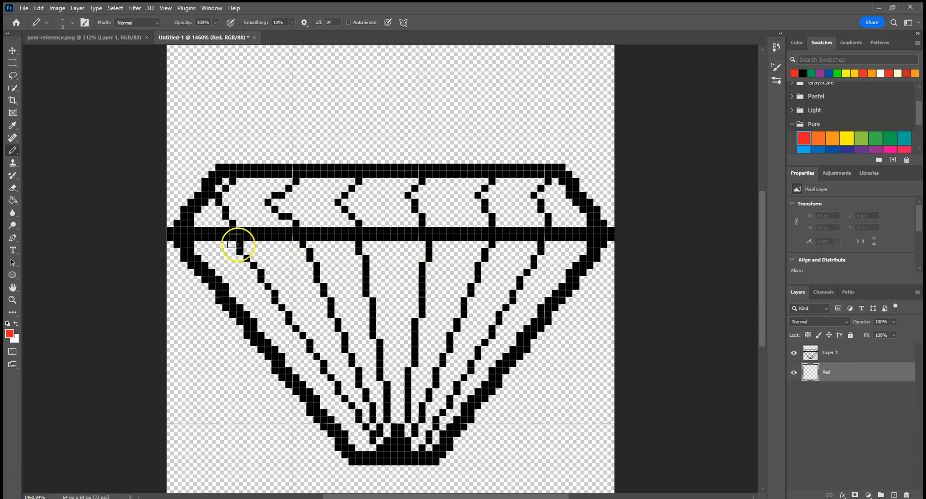
Paint the leftmost lower facet and the upper-left corner facet red with the Pencil, finishing the tiny corner pixels at 1 px.
drag(197, 245, 362, 450)
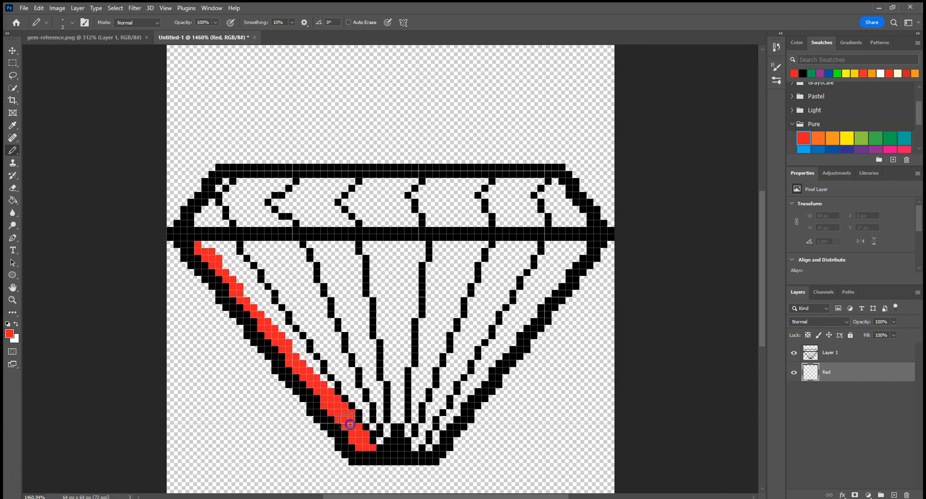
drag(323, 375, 217, 243)
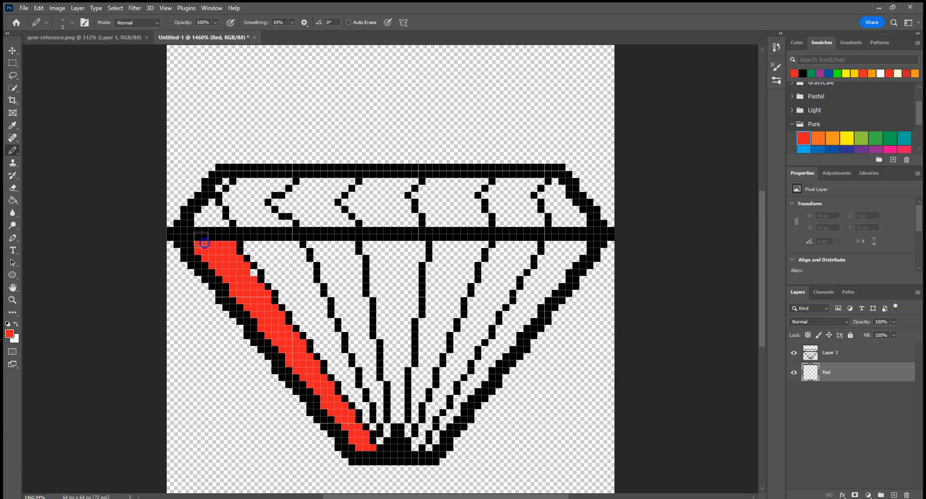
mouse_move(250, 280)
mouse_down()
mouse_move(215, 249)
mouse_move(203, 219)
mouse_move(208, 210)
mouse_move(221, 226)
mouse_up()
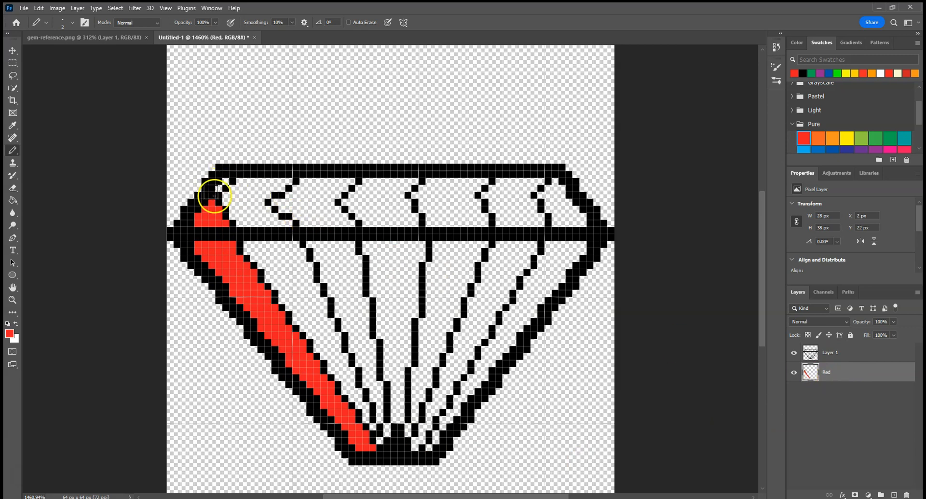
click(226, 182)
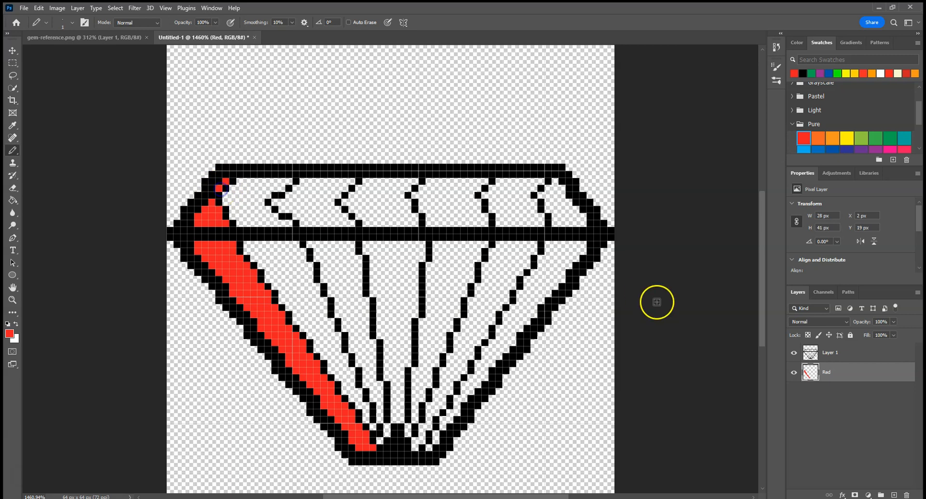
Add a layer named orange above the Red layer and choose the Pure group's orange swatch beside red.
click(894, 494)
double_click(827, 377)
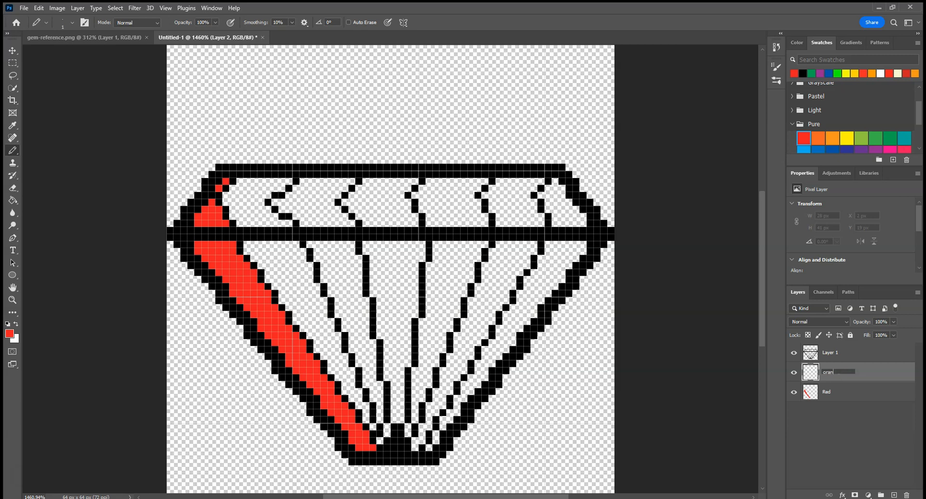
click(818, 139)
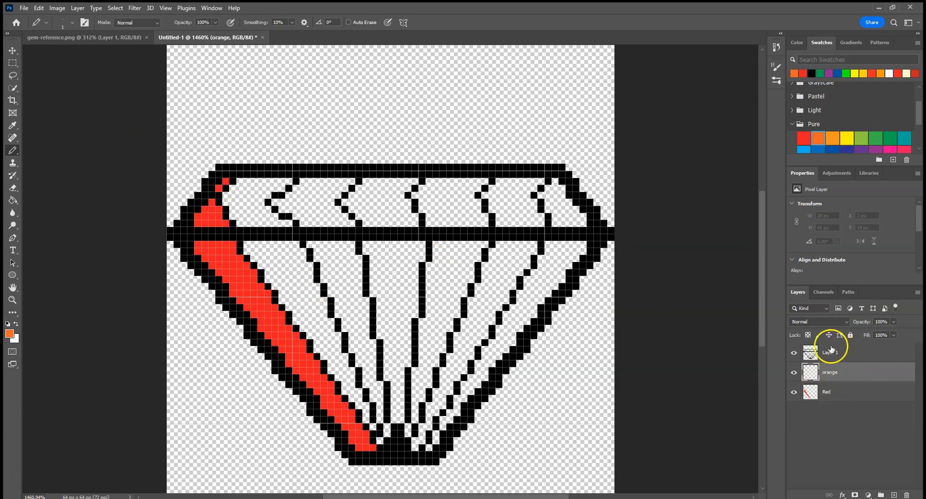
Pencil orange at 1 px up the second lower facet from its narrow tip, undoing the stray stroke.
drag(380, 445, 373, 433)
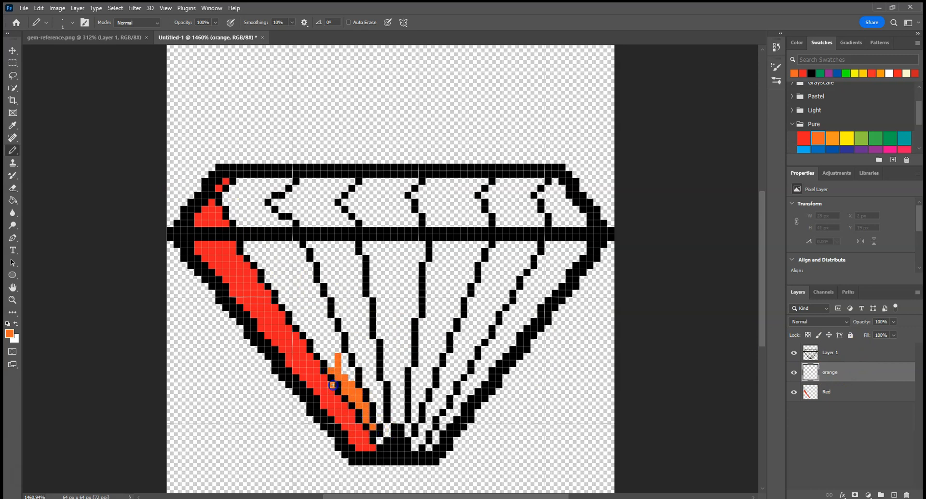
drag(323, 401, 320, 391)
key(ctrl+z)
drag(322, 327, 338, 371)
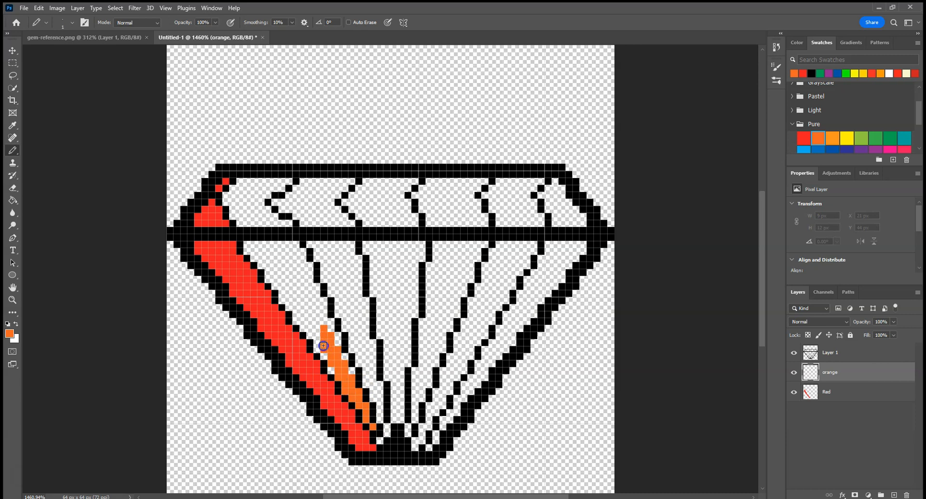
drag(321, 322, 288, 278)
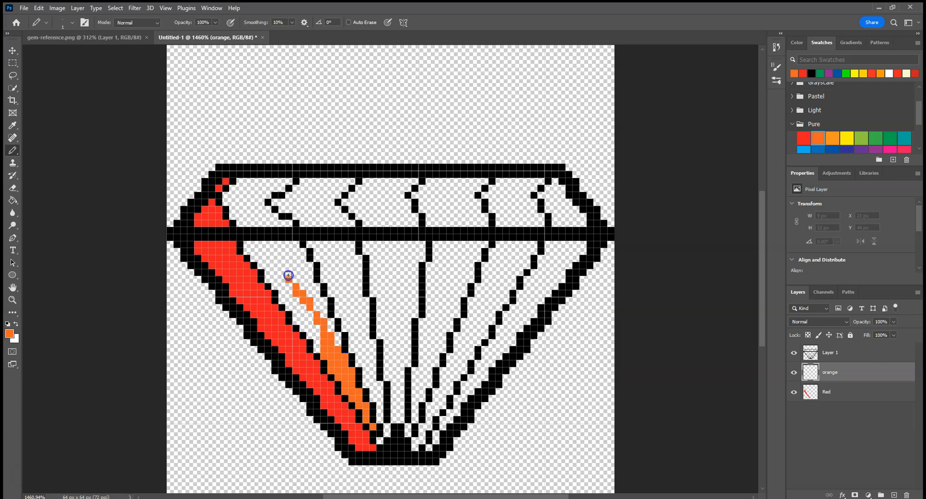
Paint the rest of the second lower facet and the upper facet above it orange with a larger pencil, touching up edges at 1 px.
key(bracketright)
key(bracketright)
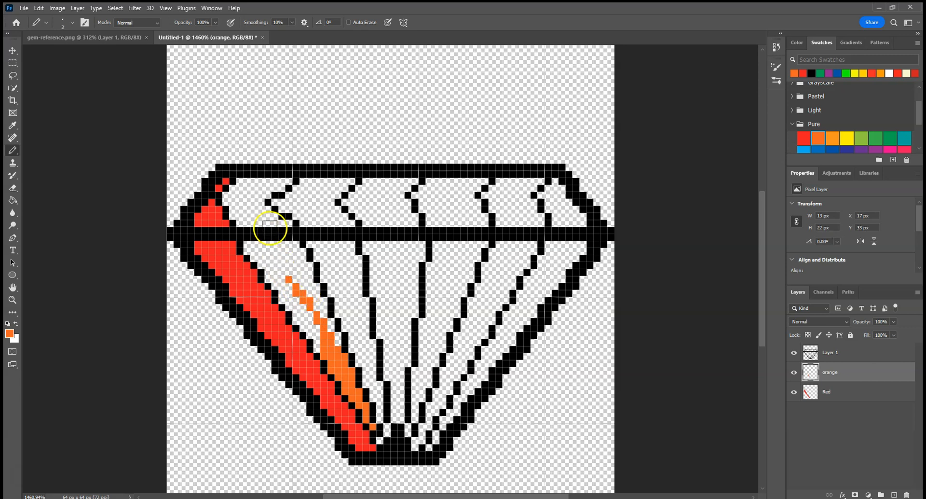
mouse_move(238, 196)
mouse_down()
mouse_move(274, 251)
mouse_move(306, 257)
mouse_move(300, 264)
mouse_move(324, 274)
mouse_move(309, 290)
mouse_move(292, 270)
mouse_move(321, 324)
mouse_move(239, 192)
mouse_move(261, 190)
mouse_up()
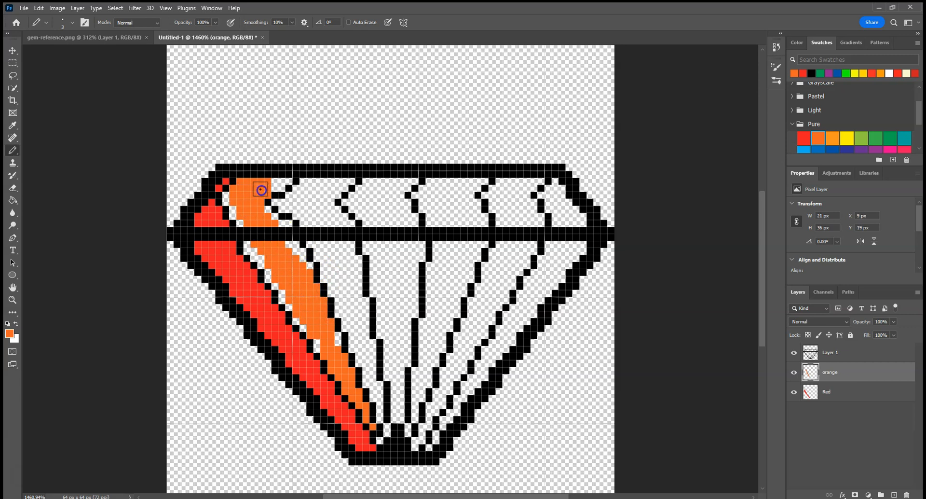
key(bracketleft)
click(275, 184)
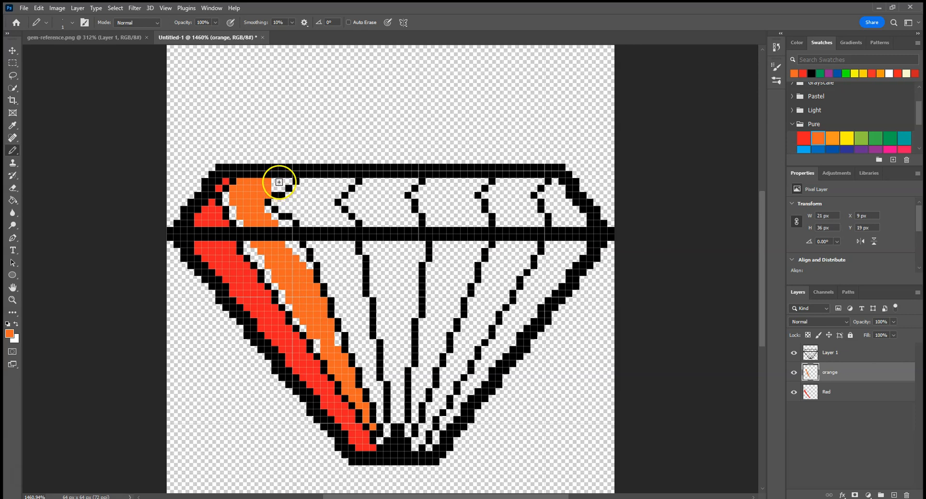
mouse_move(280, 187)
mouse_down()
mouse_move(229, 199)
mouse_move(236, 216)
mouse_up()
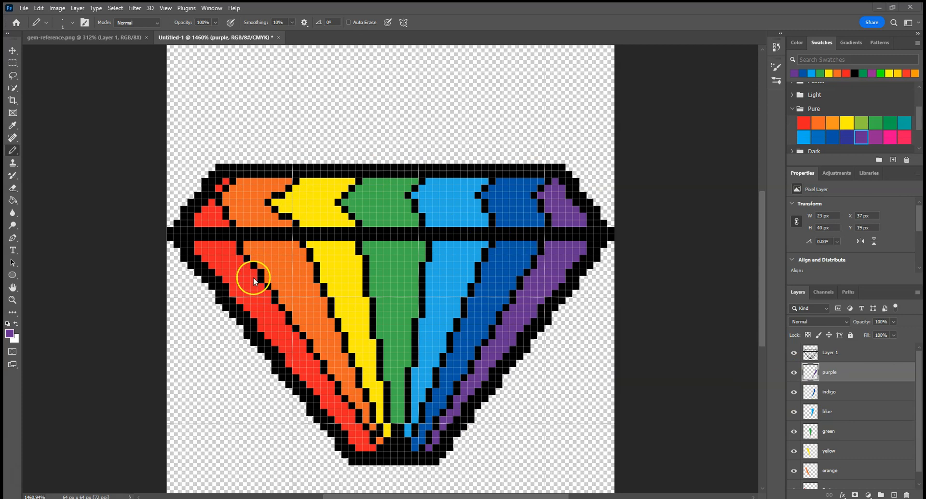
Check the highlights in gem-reference.png, then make white the foreground color in the Untitled-1 drawing.
click(103, 37)
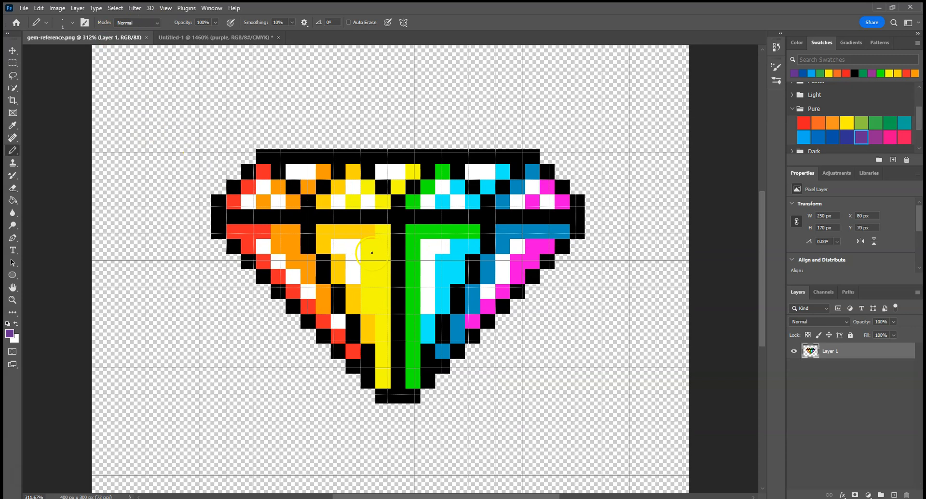
click(237, 35)
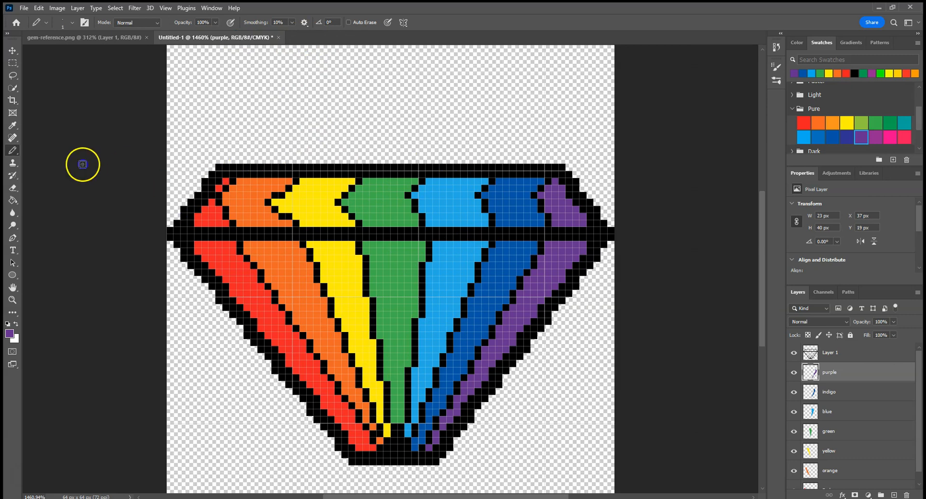
click(18, 326)
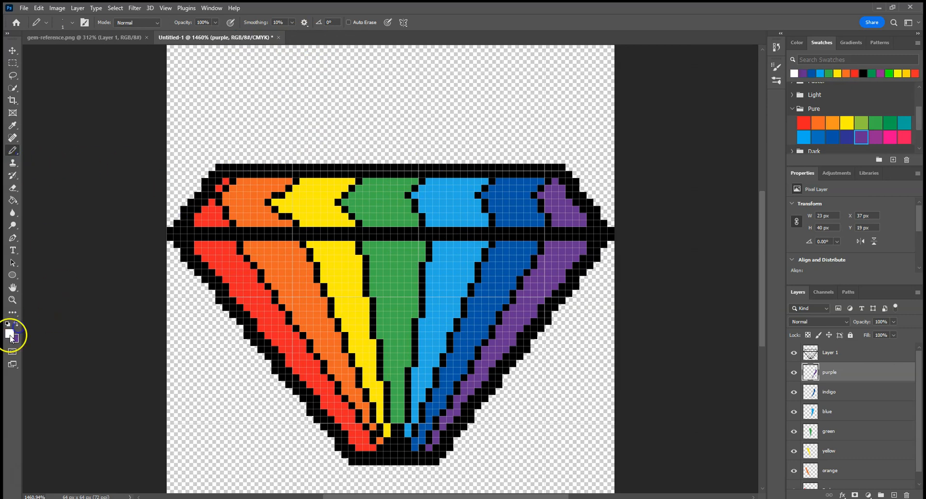
click(10, 334)
click(581, 94)
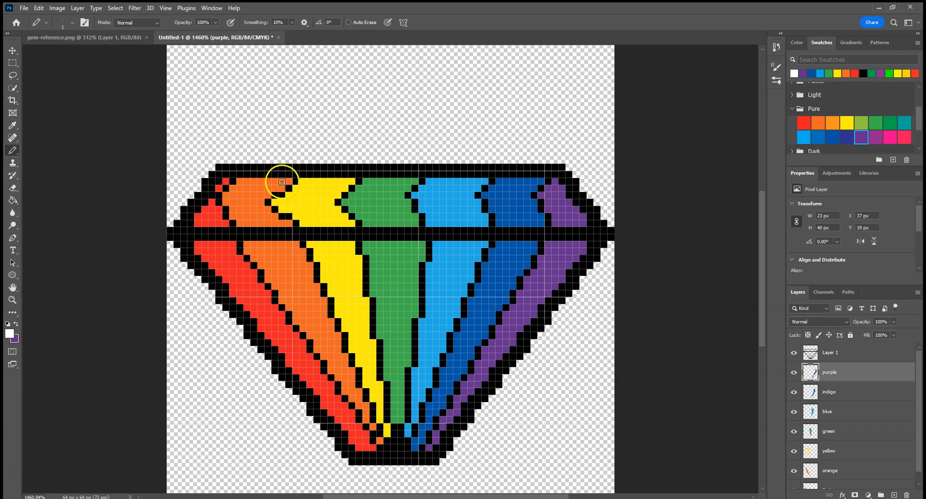
key(ctrl+z)
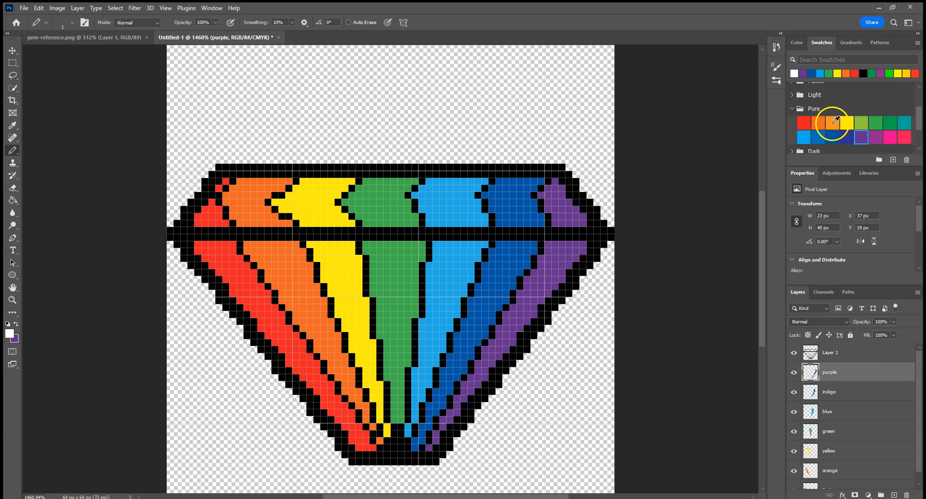
Try shading the left edges of the upper and lower green facets with the Pure group's light green.
click(833, 123)
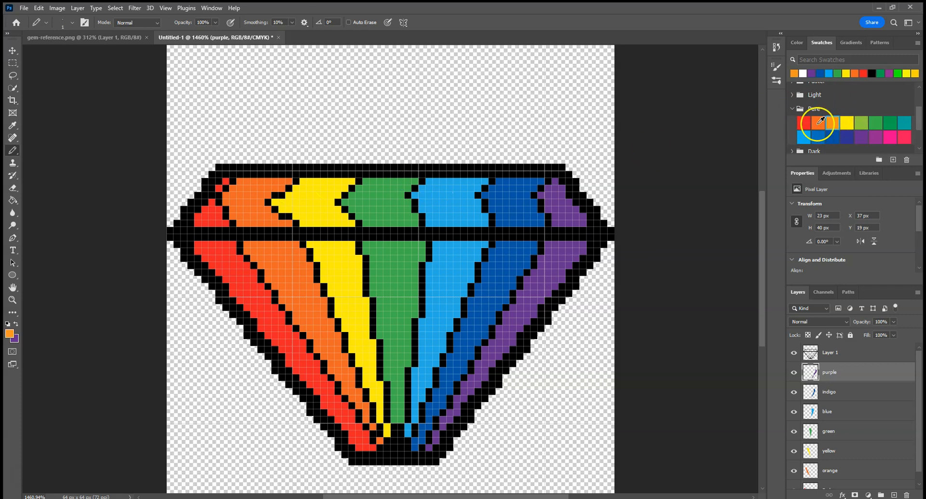
click(818, 123)
click(877, 122)
click(862, 122)
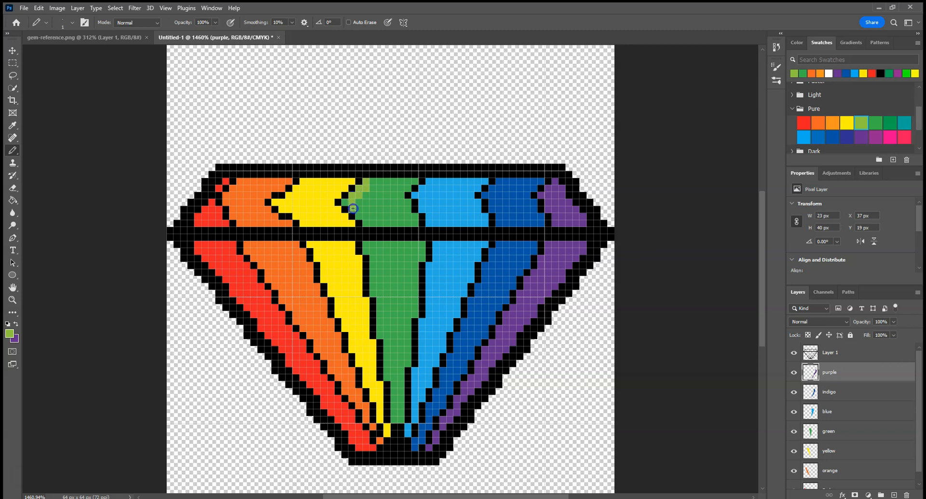
drag(350, 199, 337, 221)
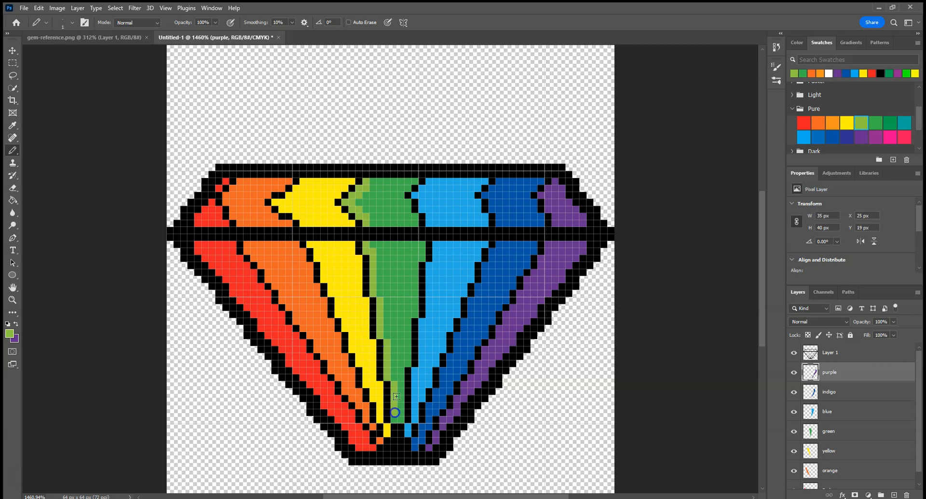
key(ctrl+z)
key(ctrl+z)
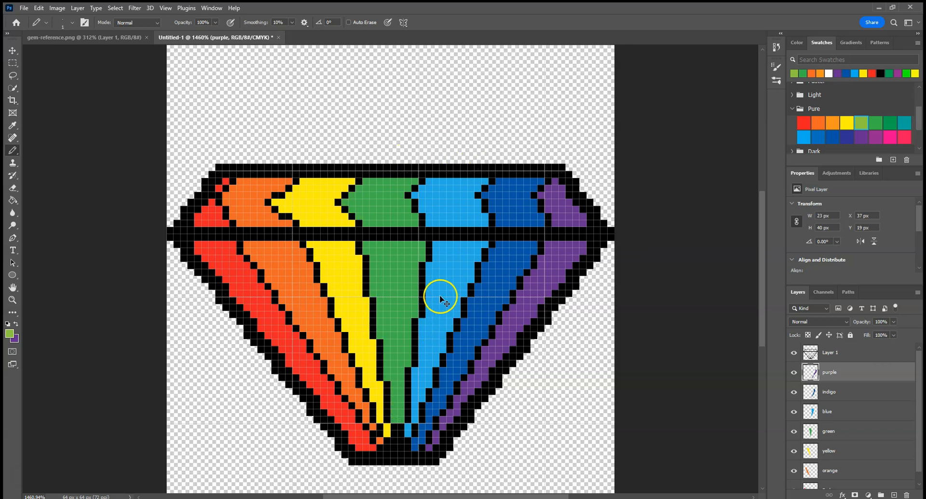